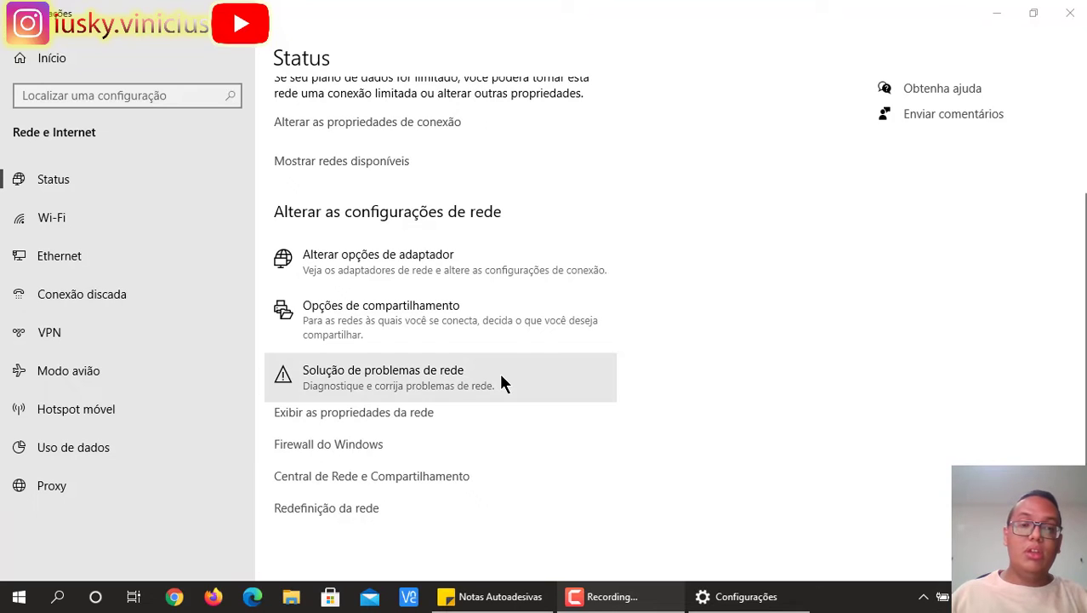
- Search Windows for "opções de energia" and open the power and sleep settings (Configurações de energia e suspensão)
left_click(59, 600)
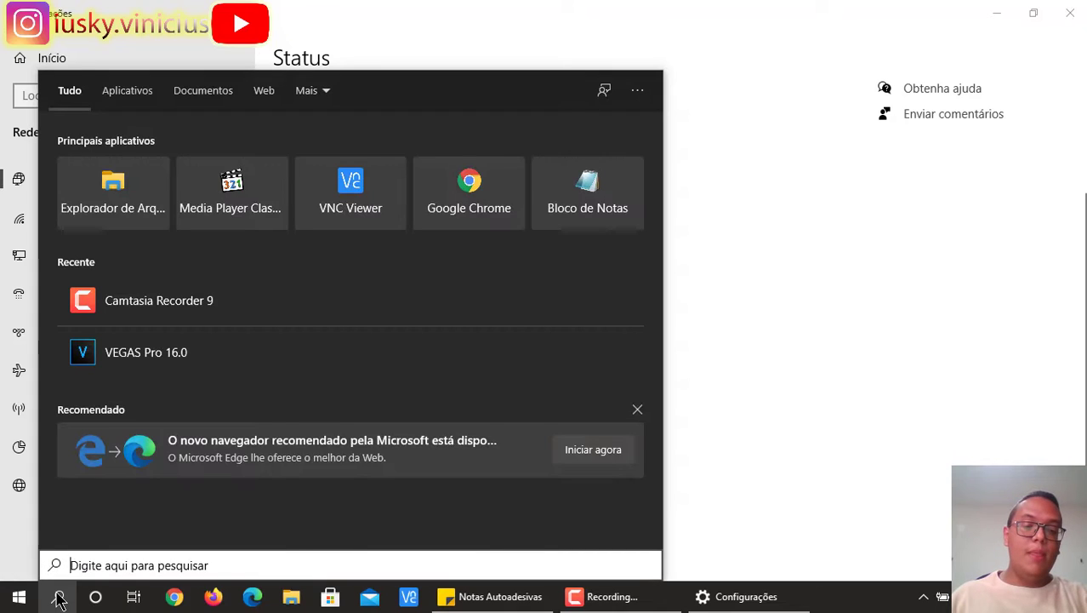
type("ope")
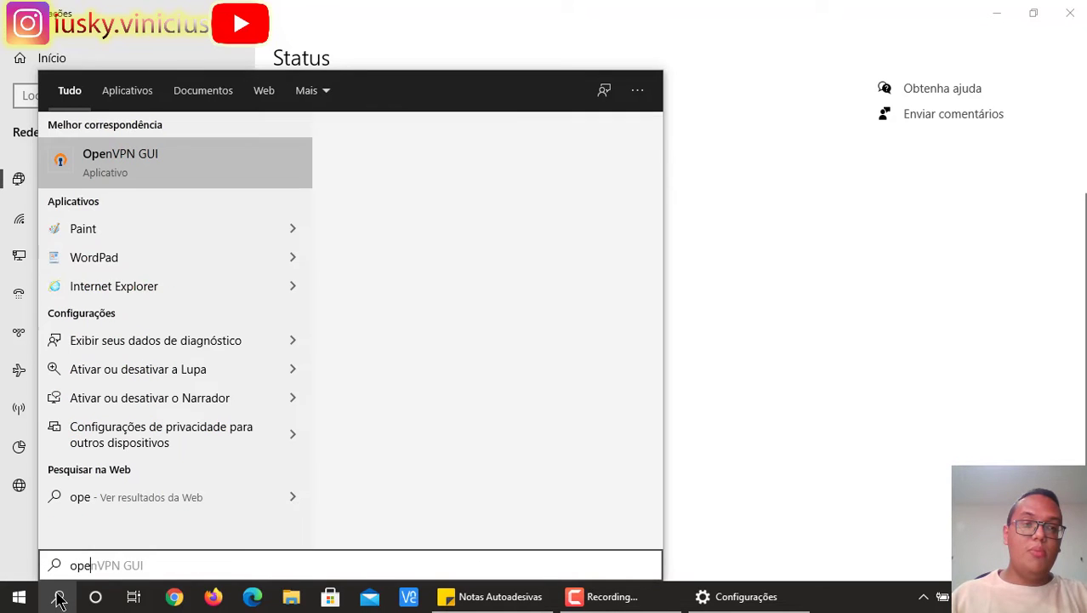
type("cões")
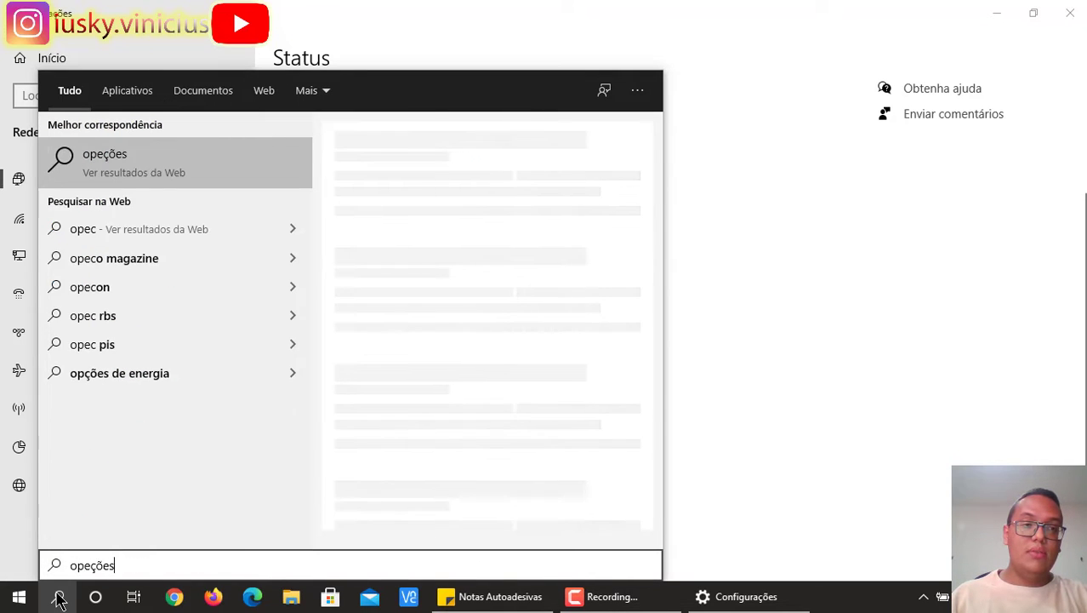
key("BackSpace")
key("BackSpace")
key("BackSpace")
key("BackSpace")
key("BackSpace")
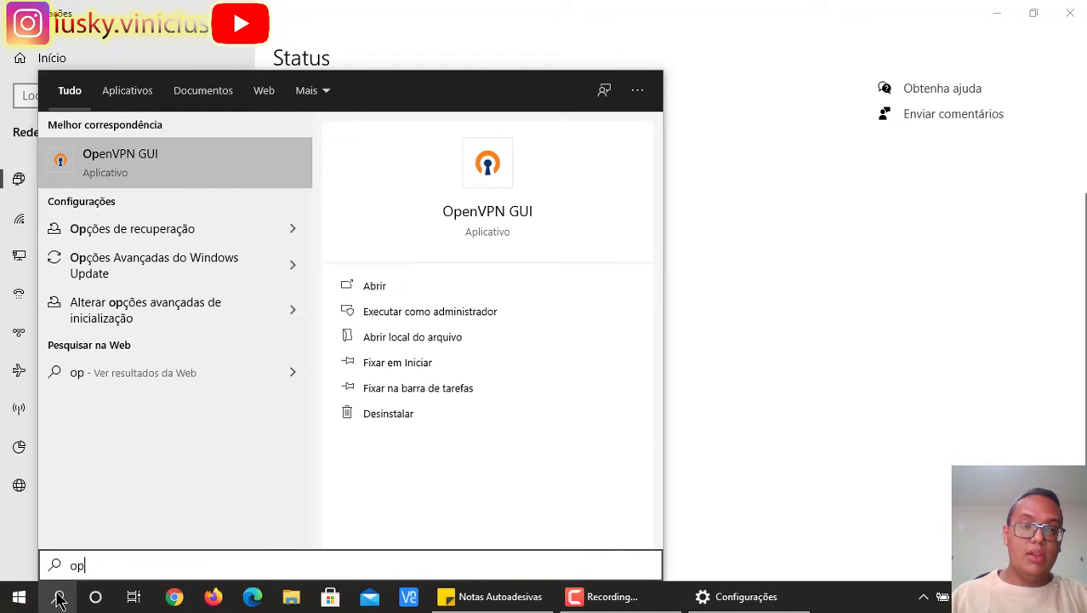
type("ções ")
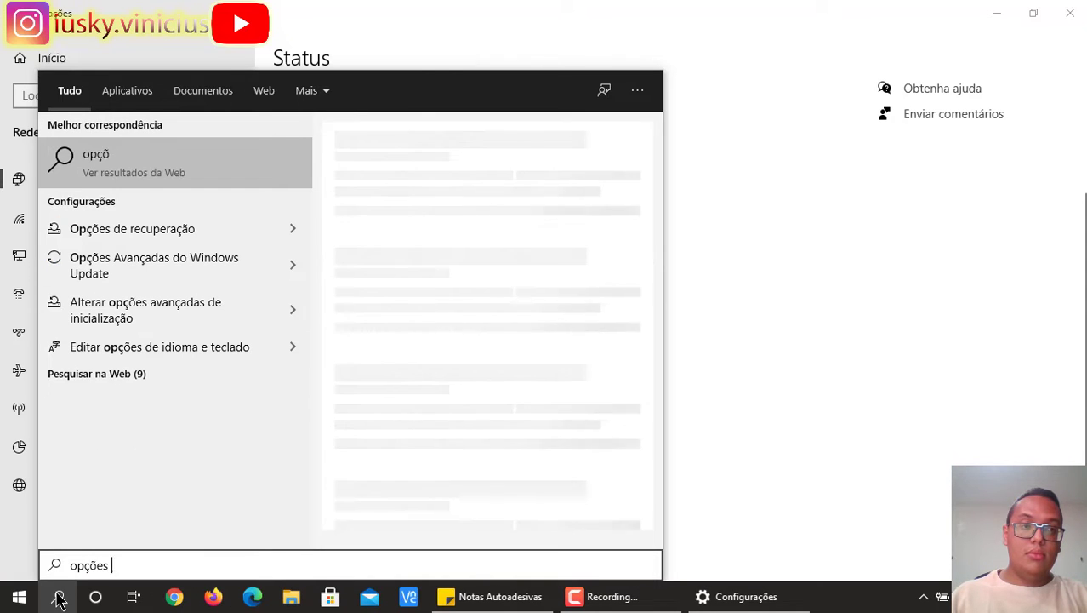
type("de energia")
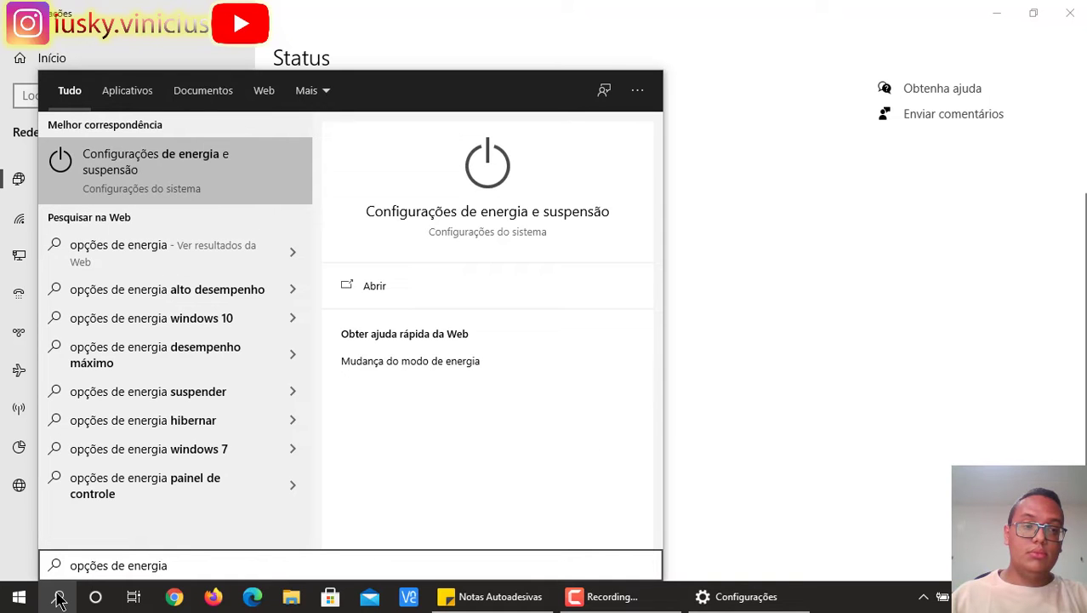
left_click(59, 600)
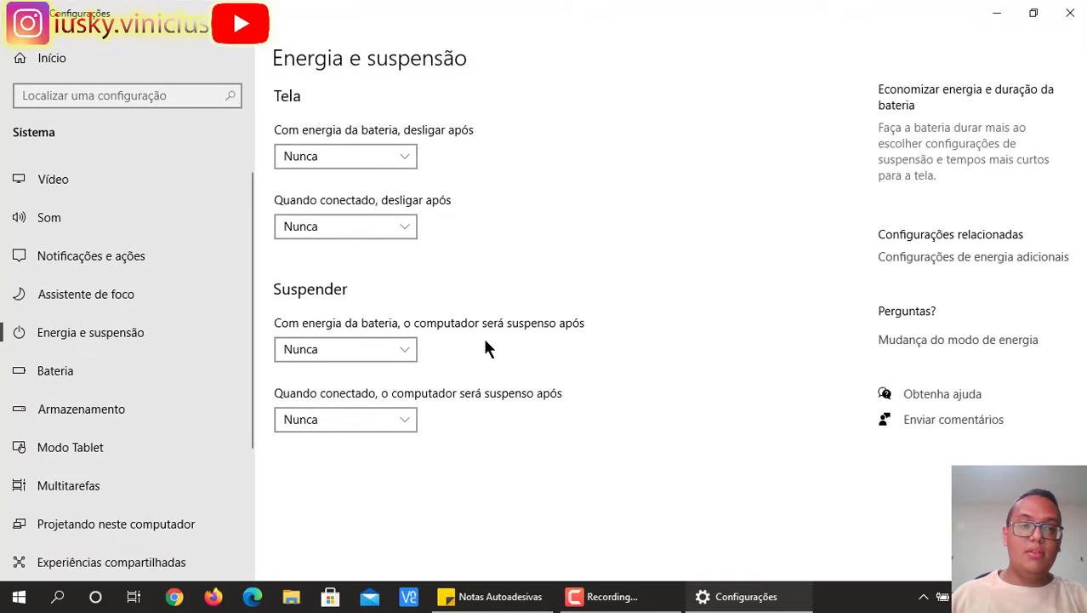
- Search Windows for "energia" and open Editar plano de energia
left_click(72, 608)
type("en")
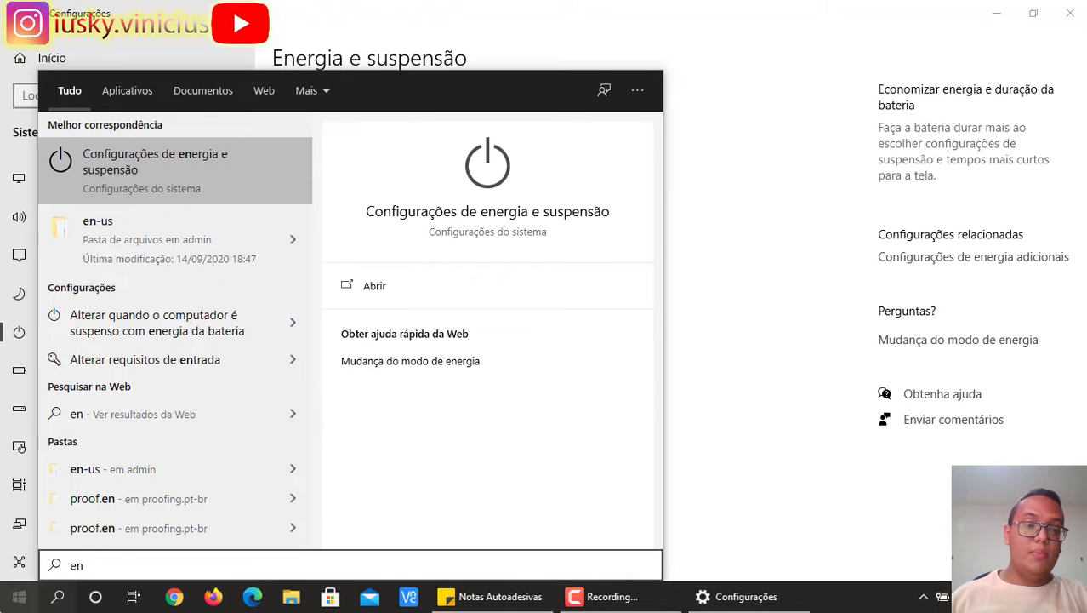
left_click(57, 596)
left_click(18, 596)
type("energia")
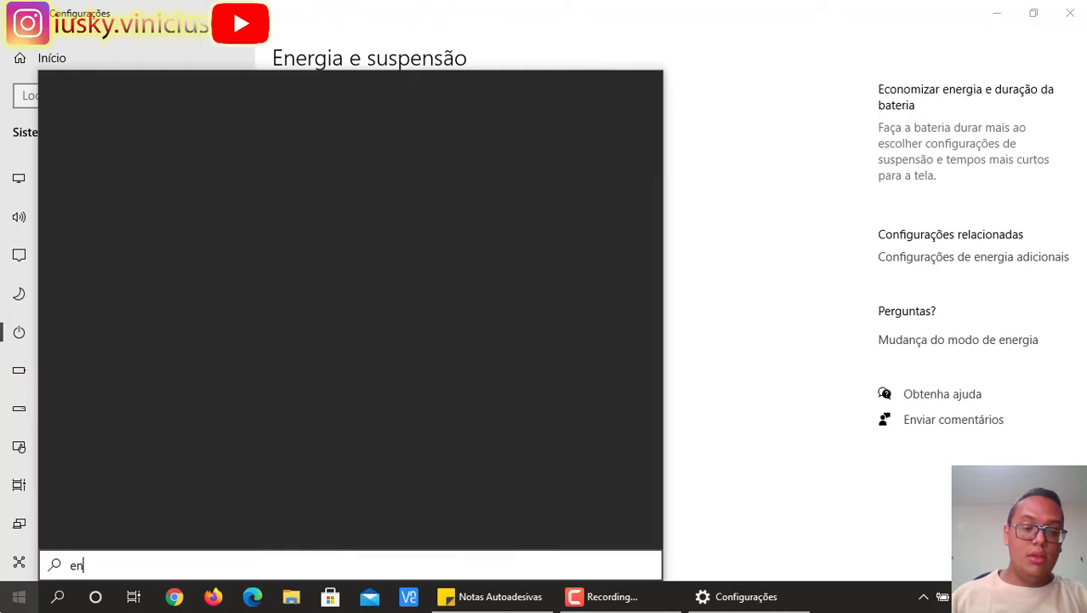
key("Down")
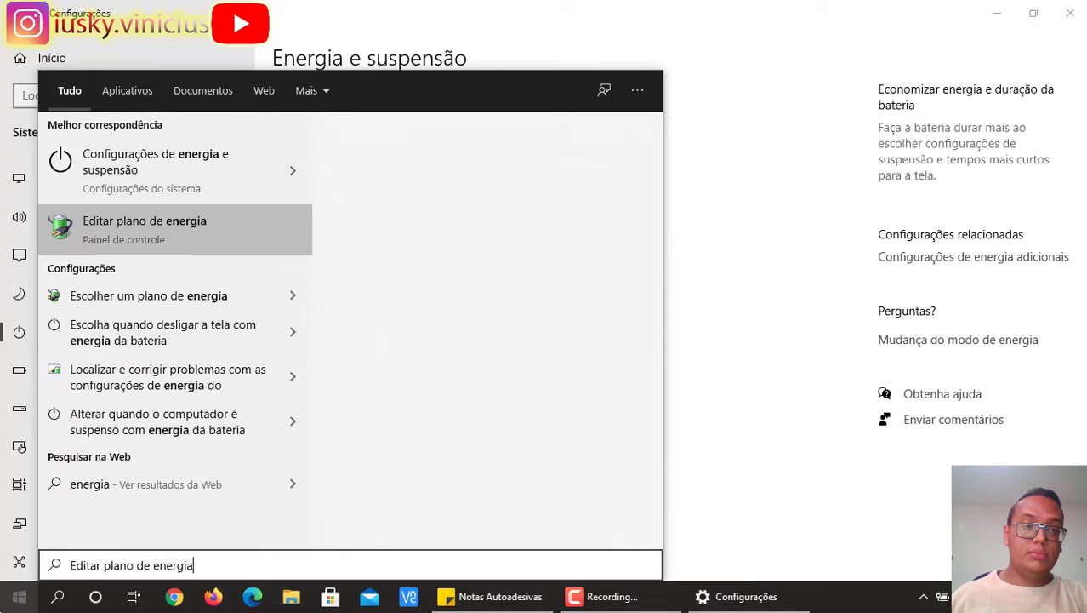
key("Return")
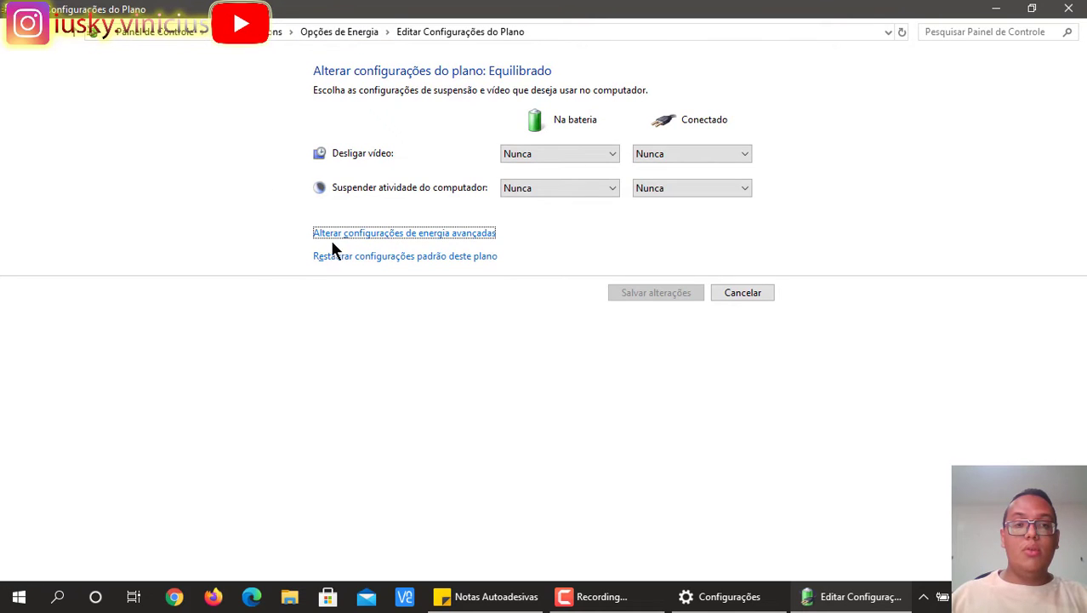
- Open the plan's advanced power settings and expand Modo de economia de energia under Configurações de Adaptadores Sem Fio
left_click(380, 235)
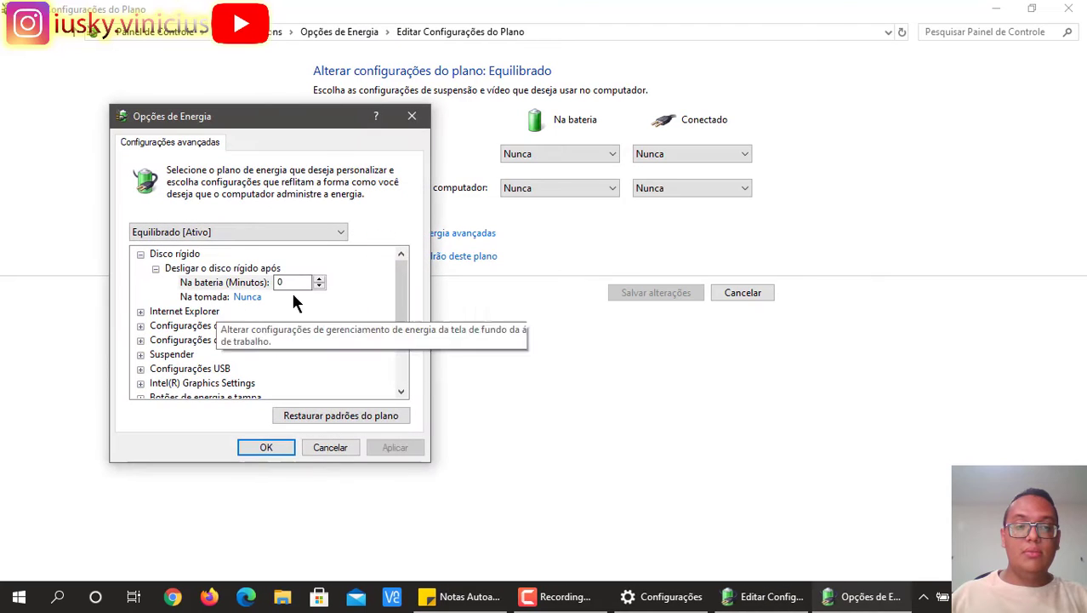
left_click_drag(401, 295, 406, 330)
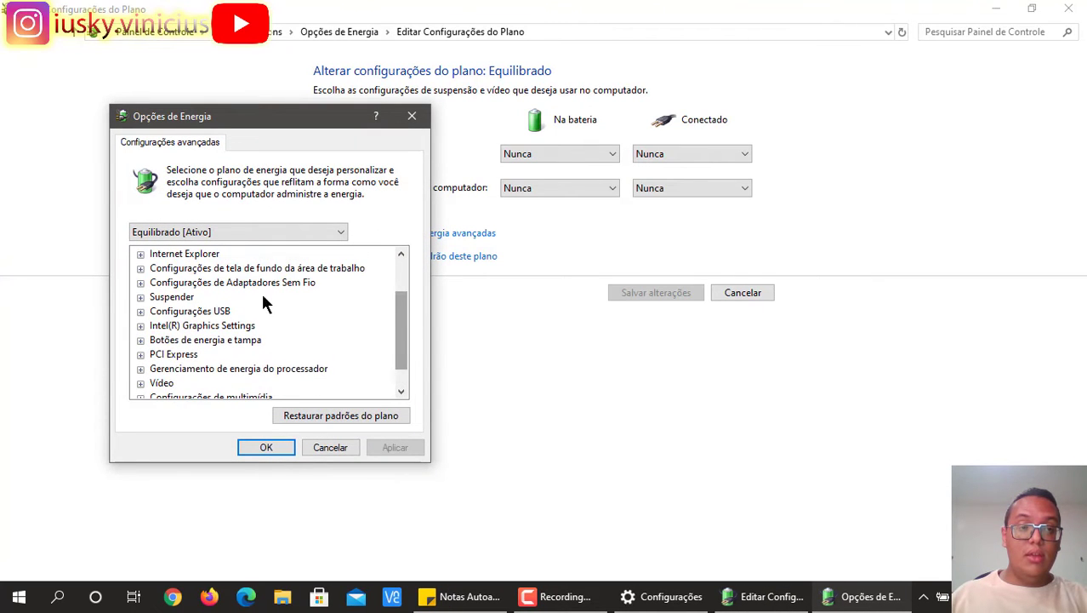
double_click(199, 283)
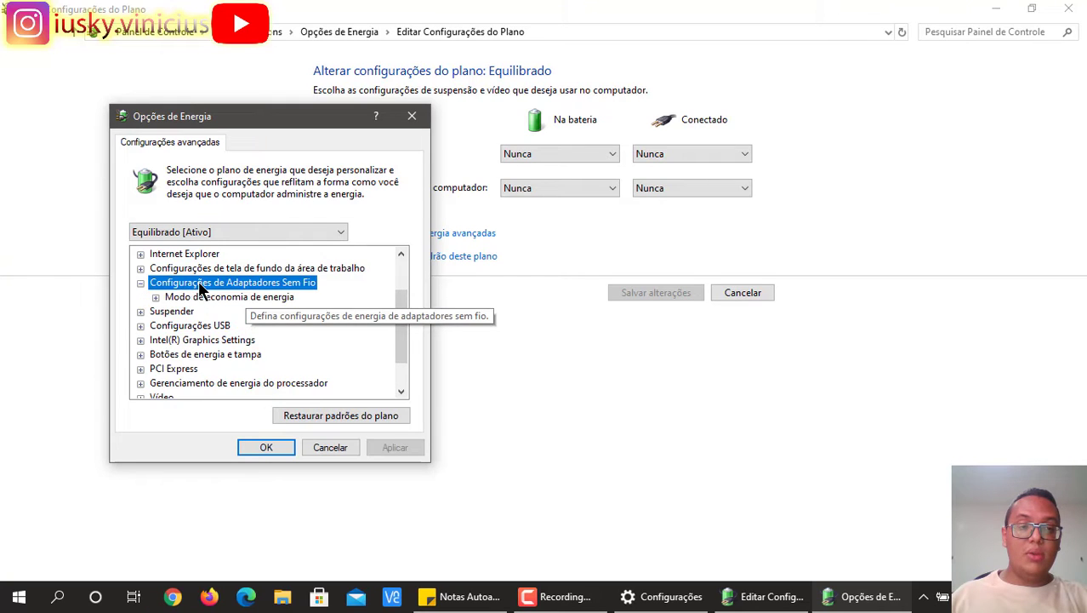
double_click(233, 297)
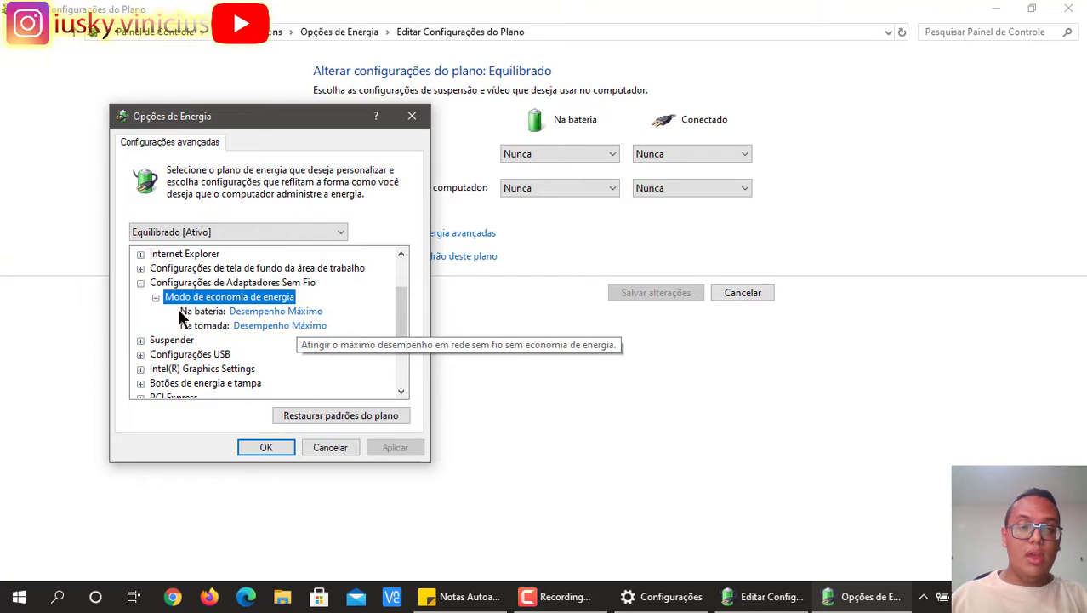
- Set the wireless adapter's power saving mode to Desempenho Máximo on battery and plugged in, confirm, and close the plan settings
left_click(258, 313)
left_click(256, 313)
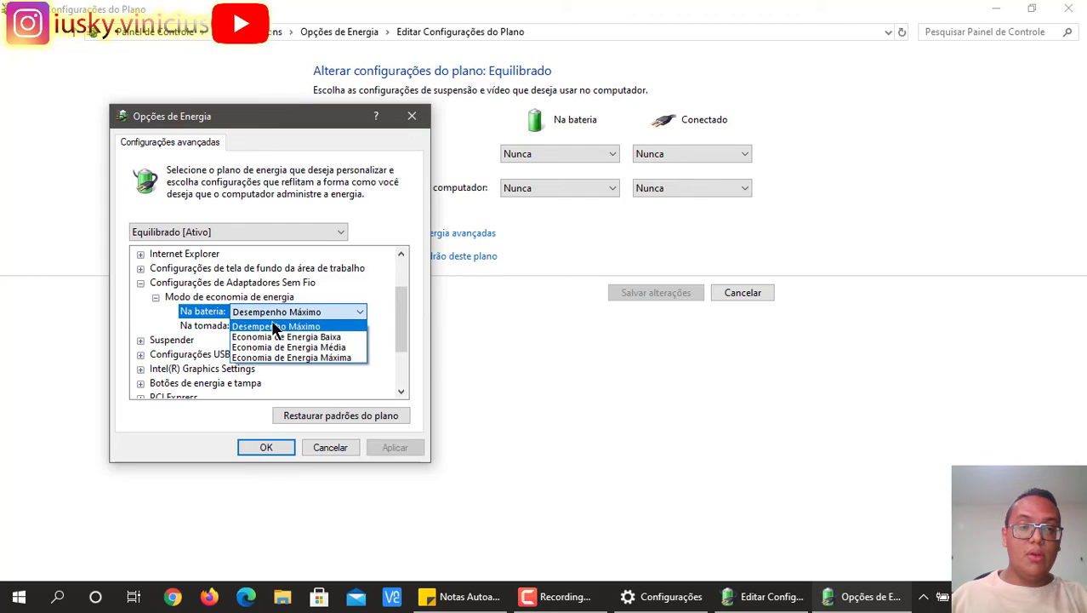
left_click(322, 327)
left_click(312, 326)
left_click(313, 326)
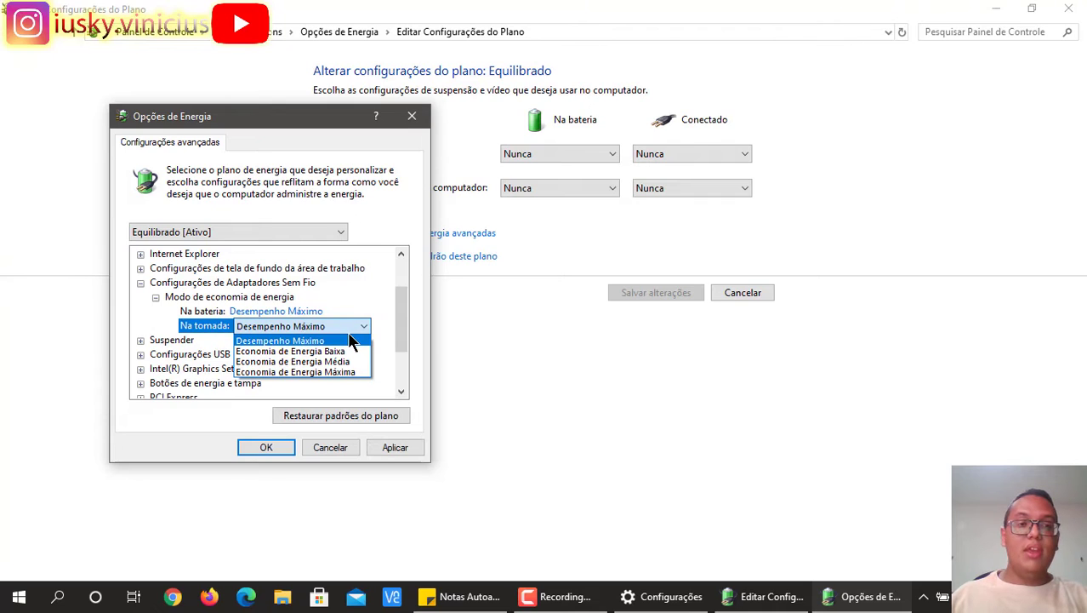
left_click(352, 341)
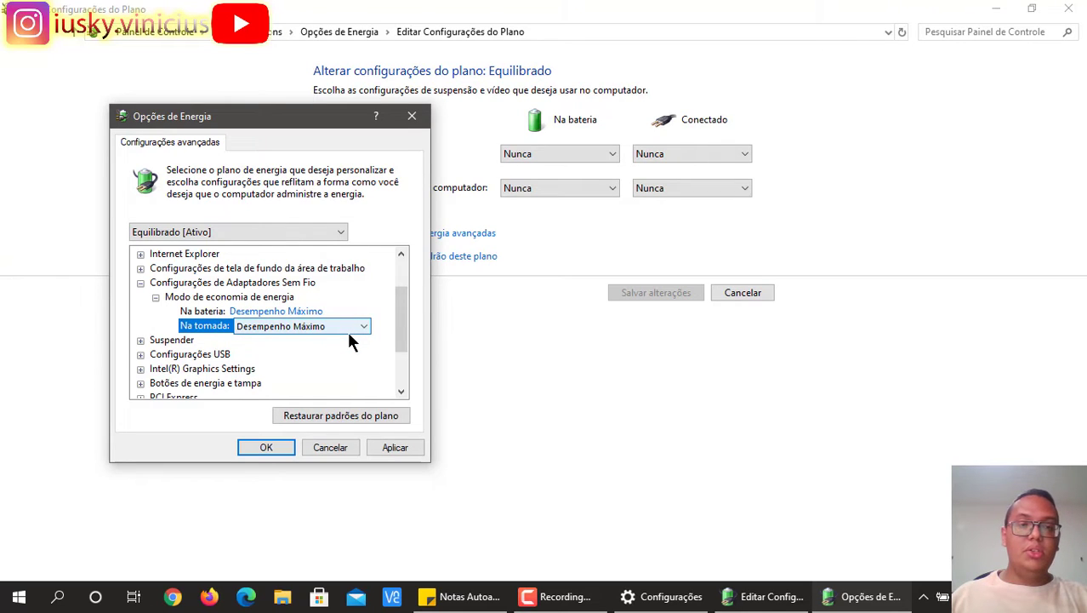
key("Return")
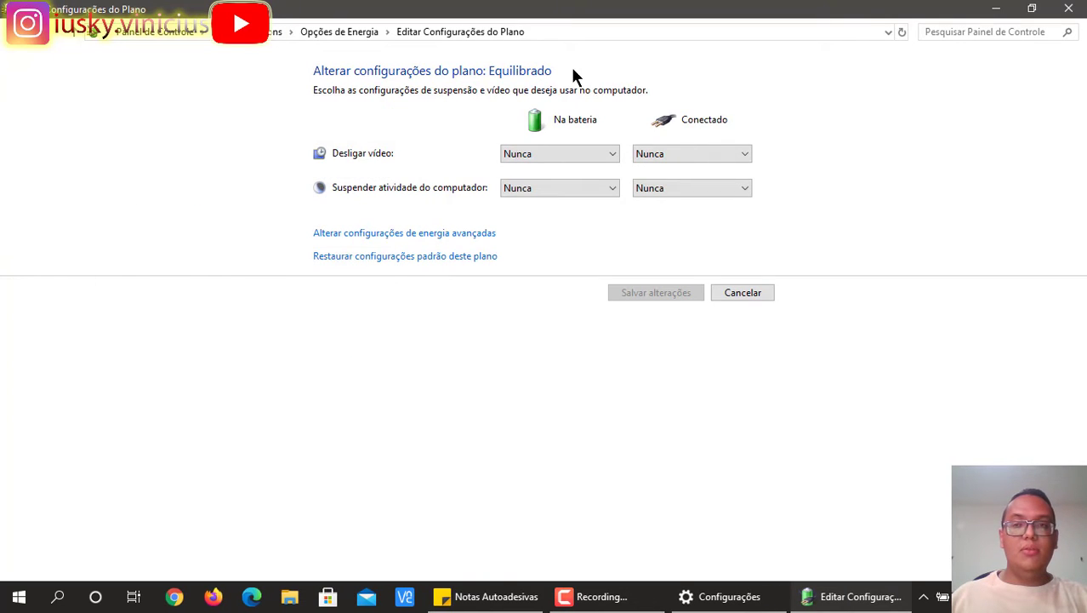
left_click(1057, 16)
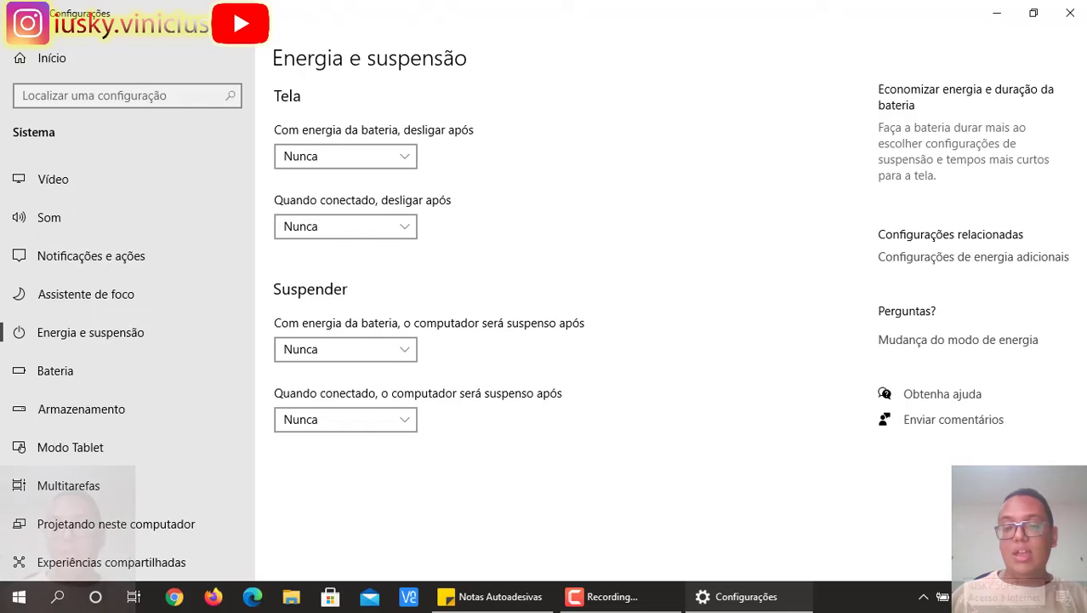
- Open the Rede e Internet settings and go to Central de Rede e Compartilhamento
mouse_move(964, 601)
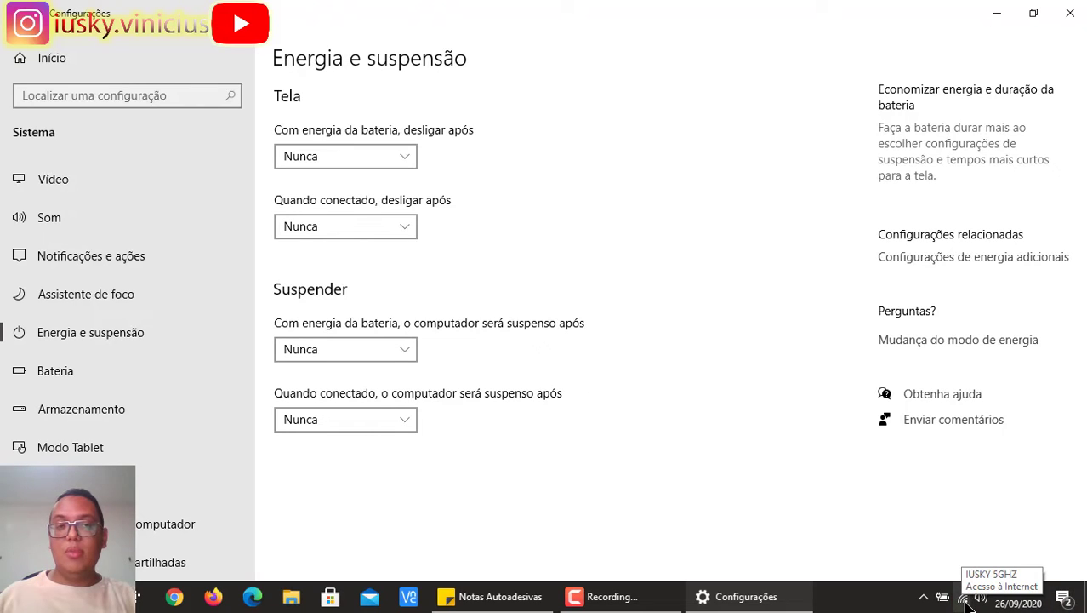
right_click(965, 601)
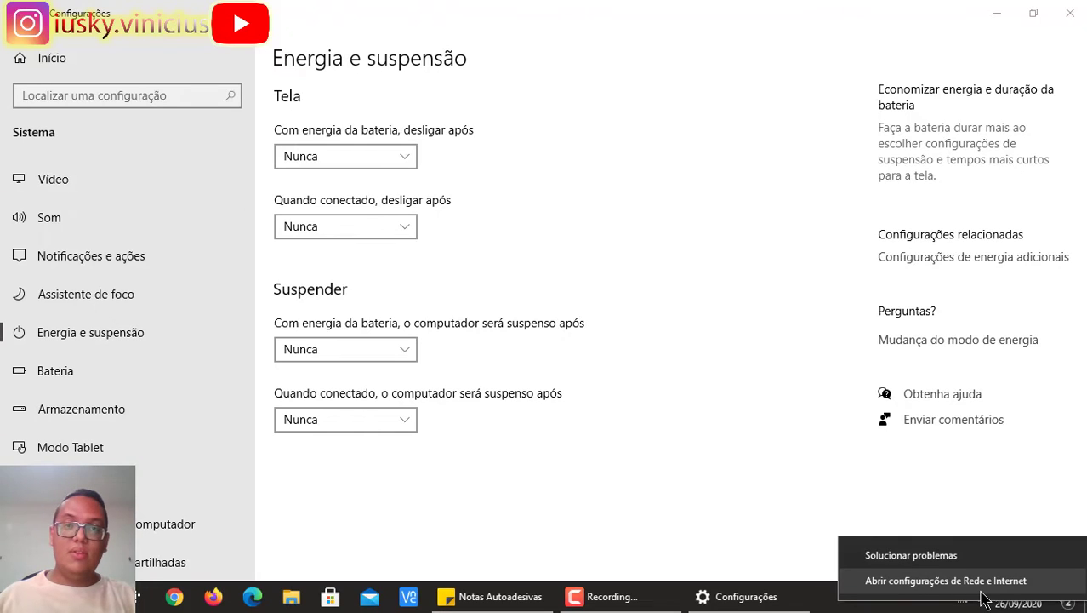
left_click(1026, 582)
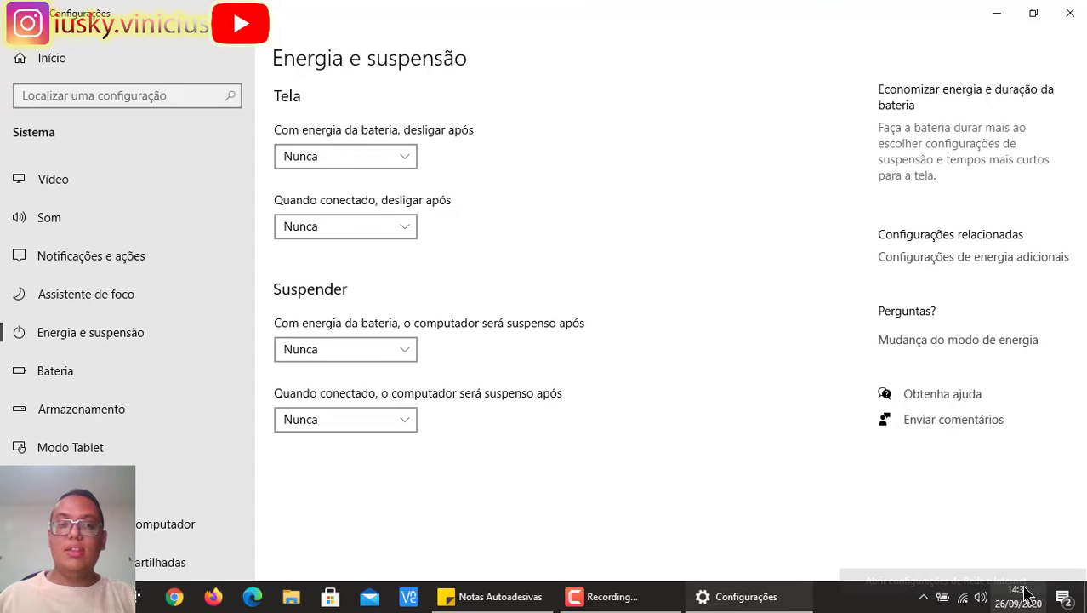
scroll(845, 458, "down", 4)
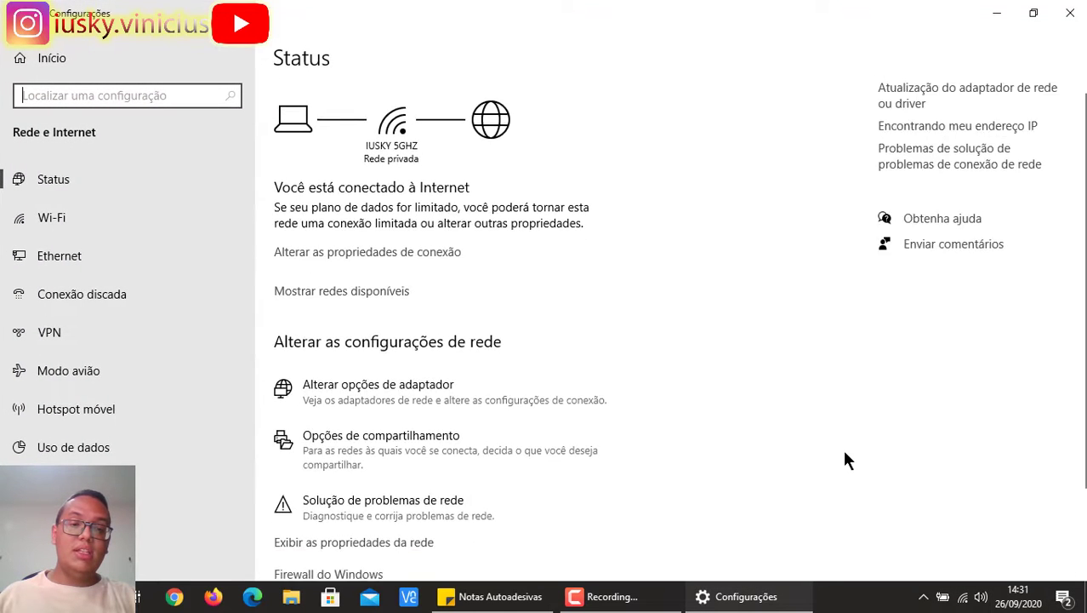
scroll(845, 459, "up", 1)
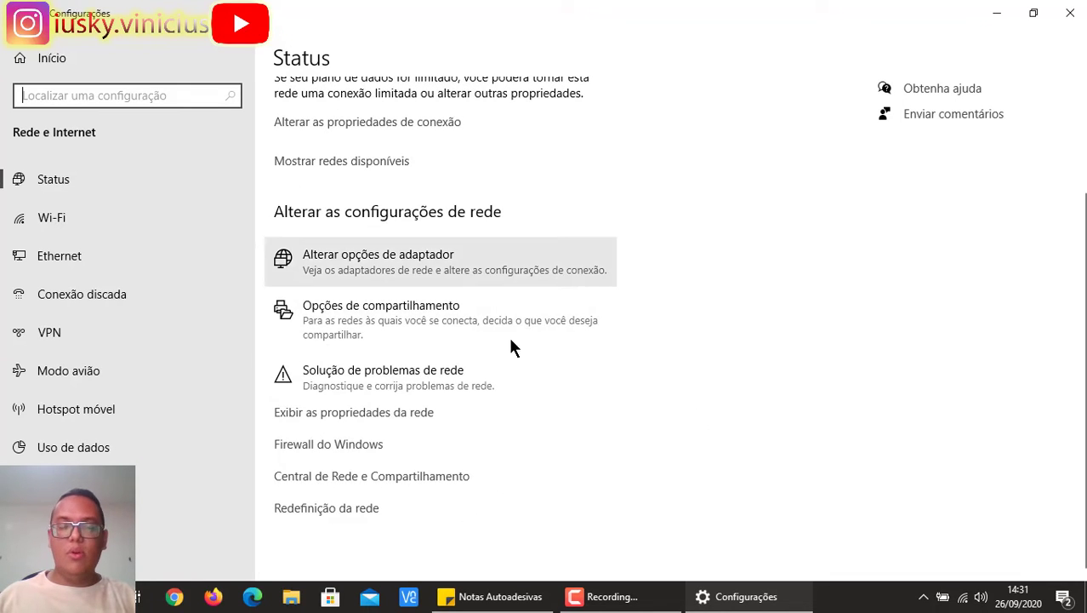
left_click(367, 476)
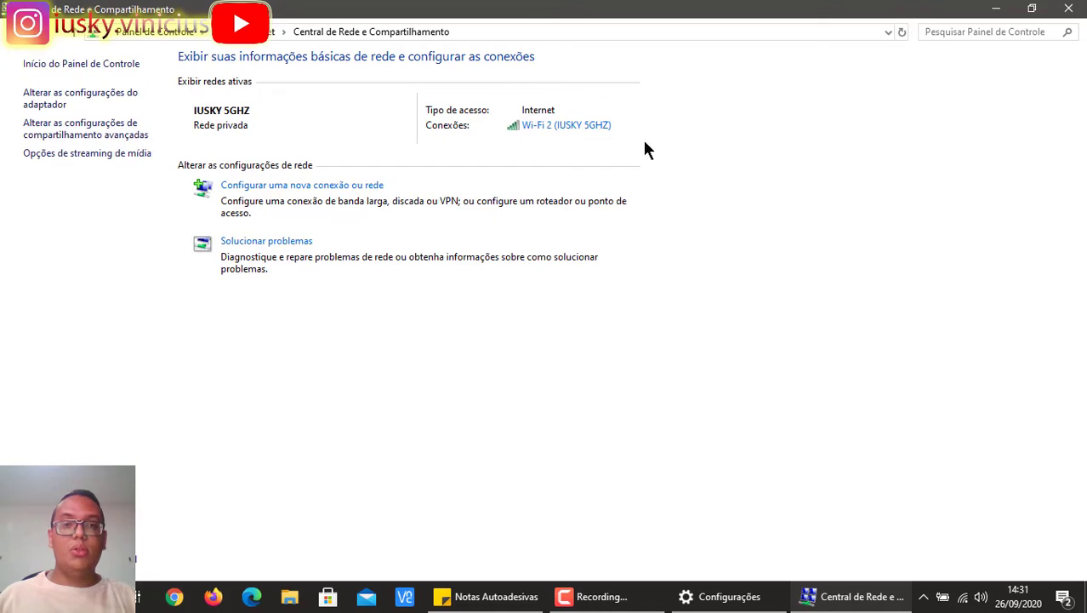
- Open the active Wi-Fi 2 connection's properties and bring up the configuration of its wireless network adapter
left_click(588, 127)
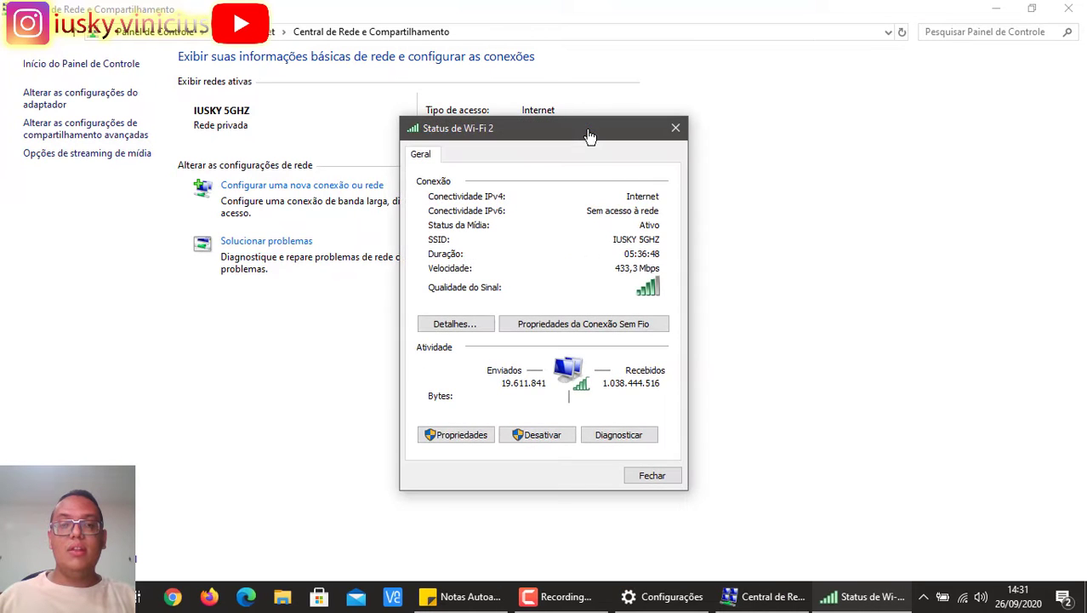
left_click(461, 443)
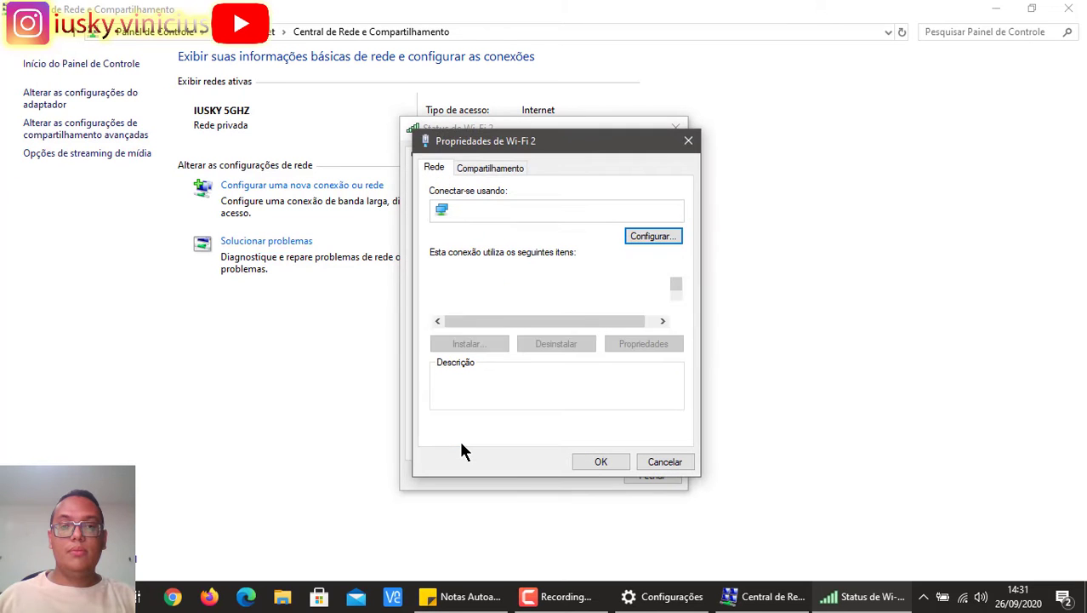
left_click(640, 236)
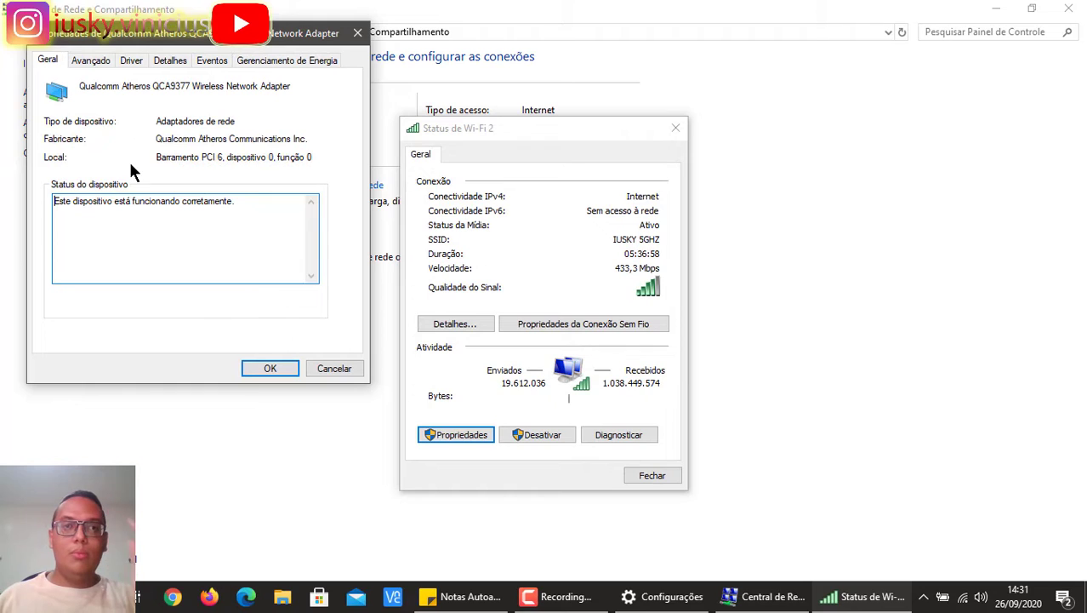
- Set the wireless adapter's advanced property Roaming aggressiveness to 5.Highest
left_click(86, 61)
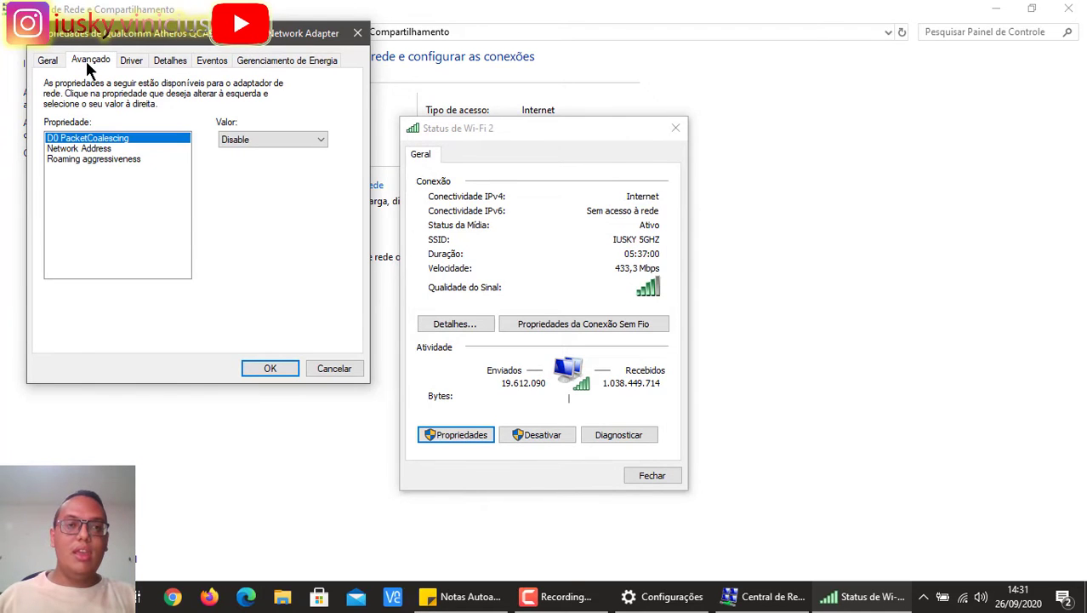
left_click(134, 148)
left_click(136, 159)
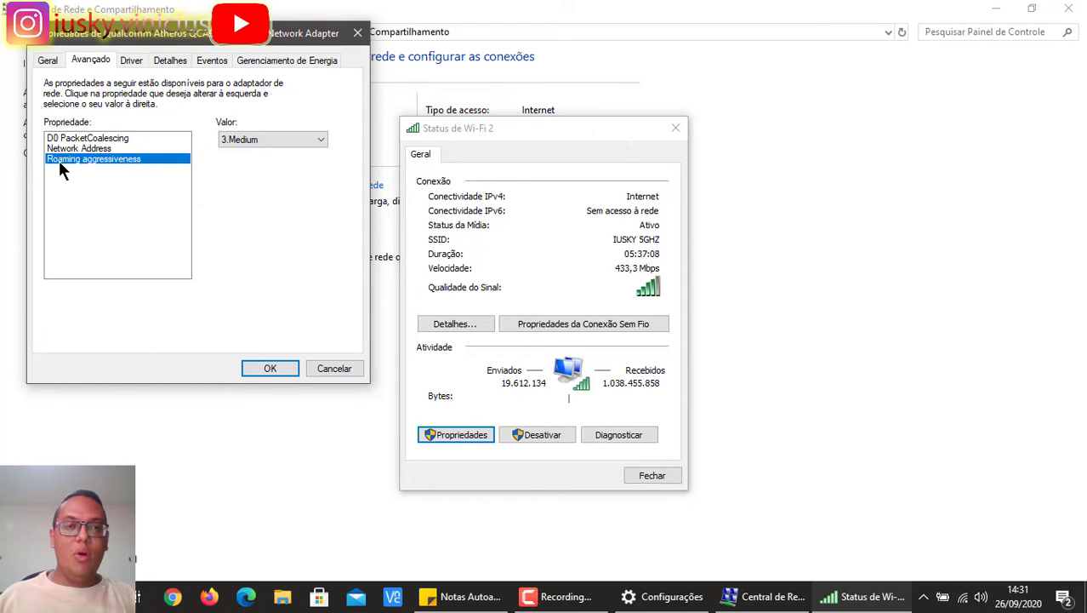
left_click(267, 140)
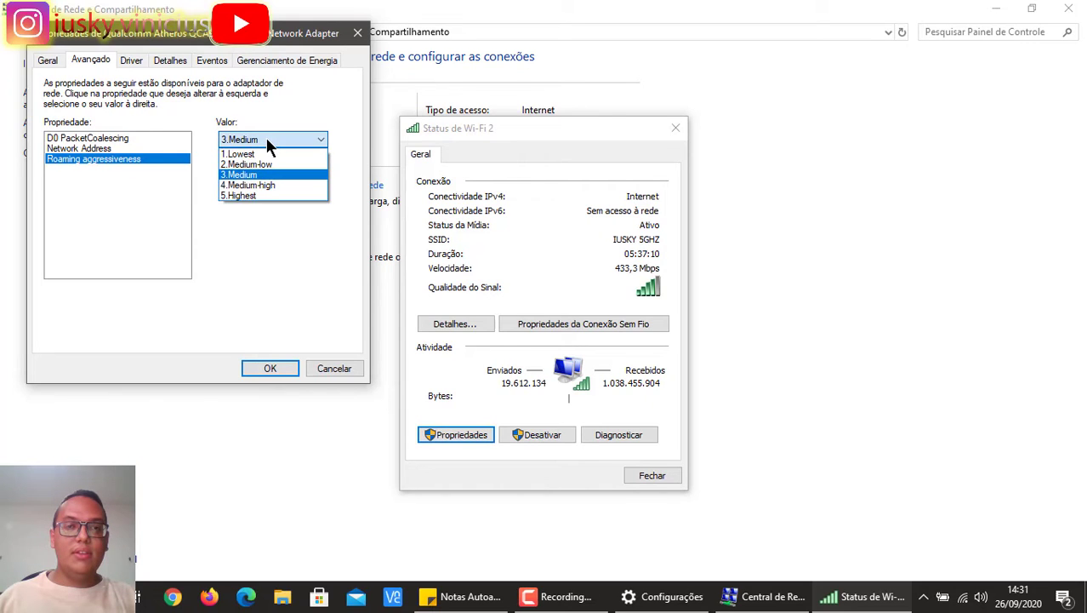
left_click(243, 196)
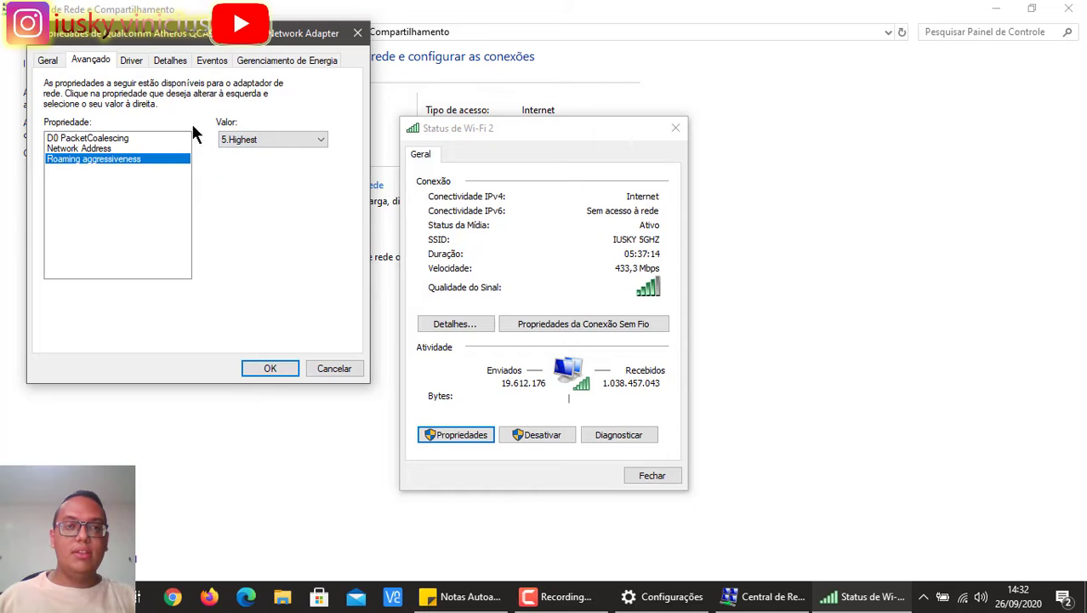
- Review the wireless adapter's driver, events and power management pages, then its Network Address, D0 PacketCoalescing and Roaming aggressiveness properties
left_click(138, 62)
left_click(214, 62)
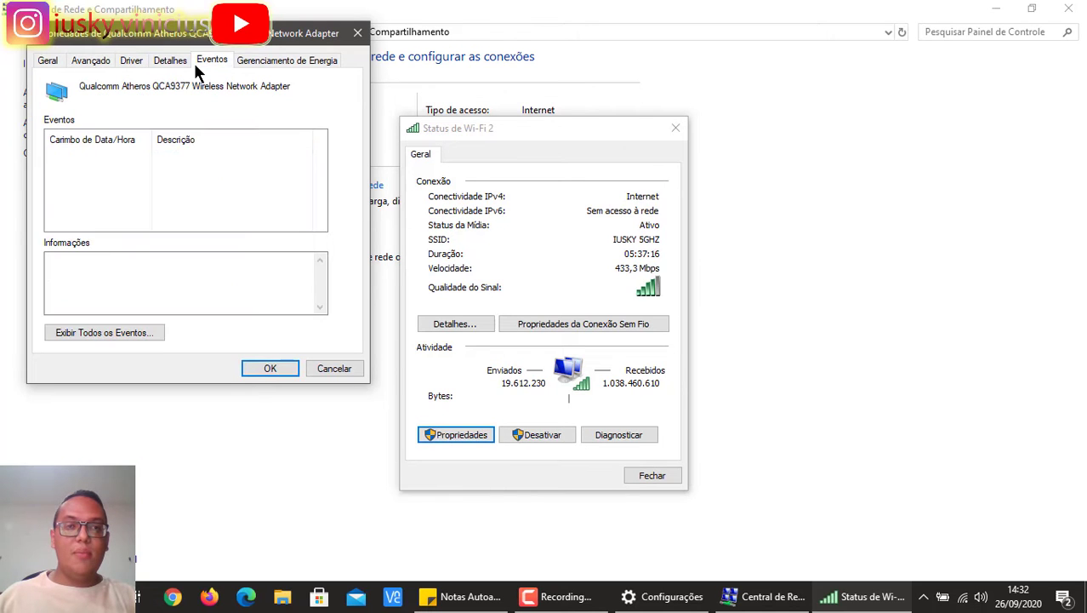
left_click(258, 63)
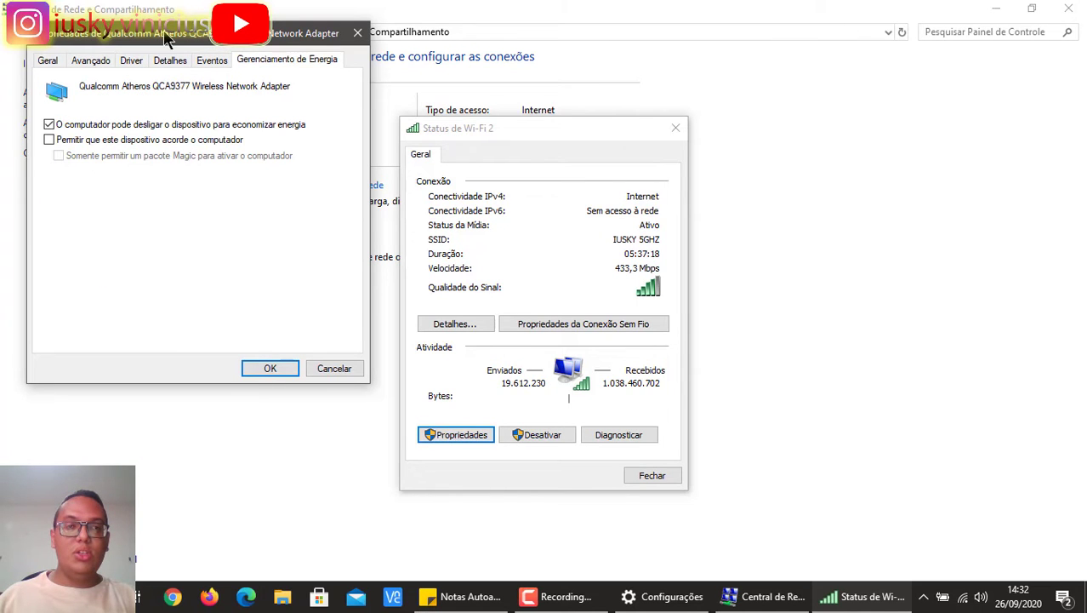
left_click(81, 66)
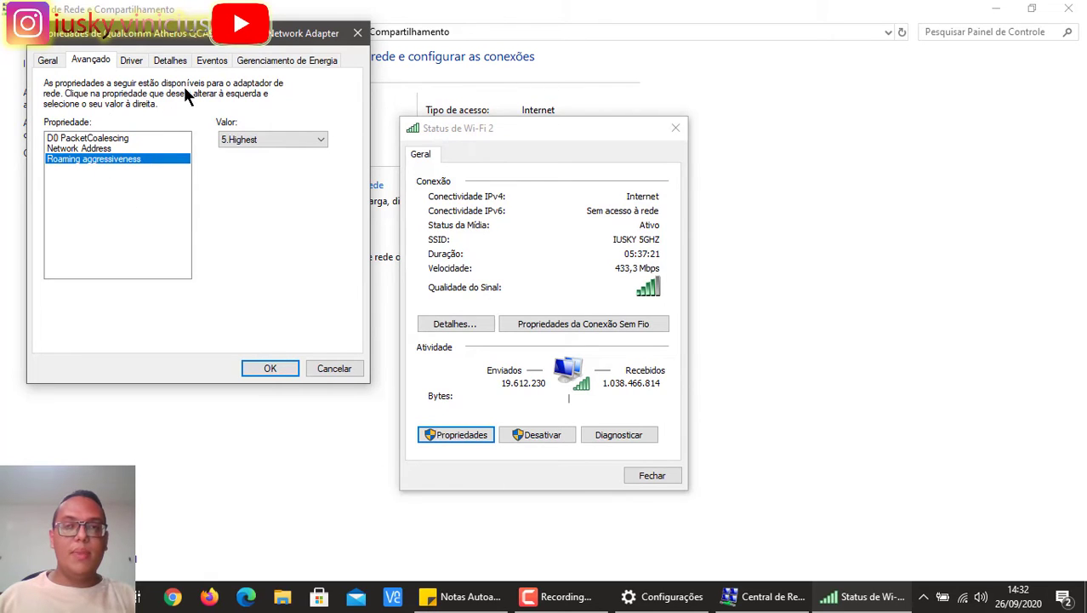
left_click(108, 150)
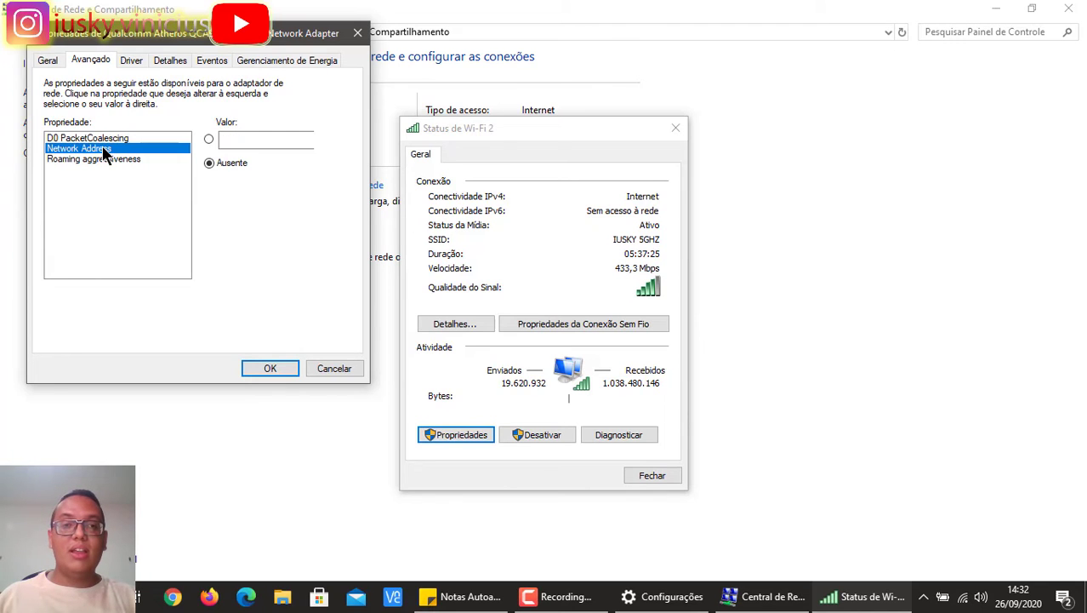
left_click(125, 139)
left_click(124, 158)
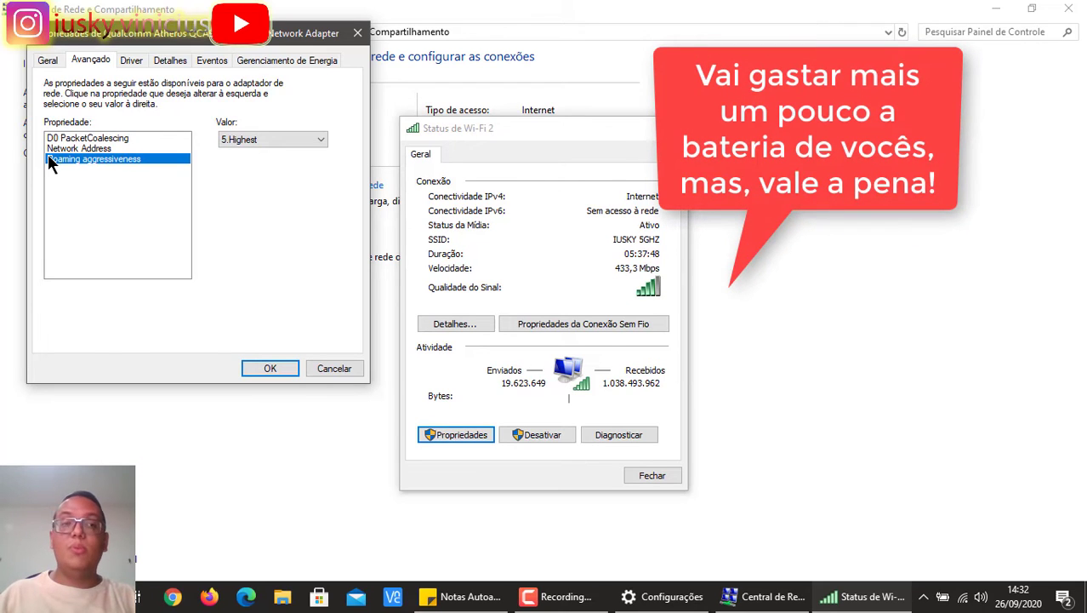
- Disable the adapter's option that lets the computer turn off the device to save energy, and confirm the adapter properties
left_click(280, 61)
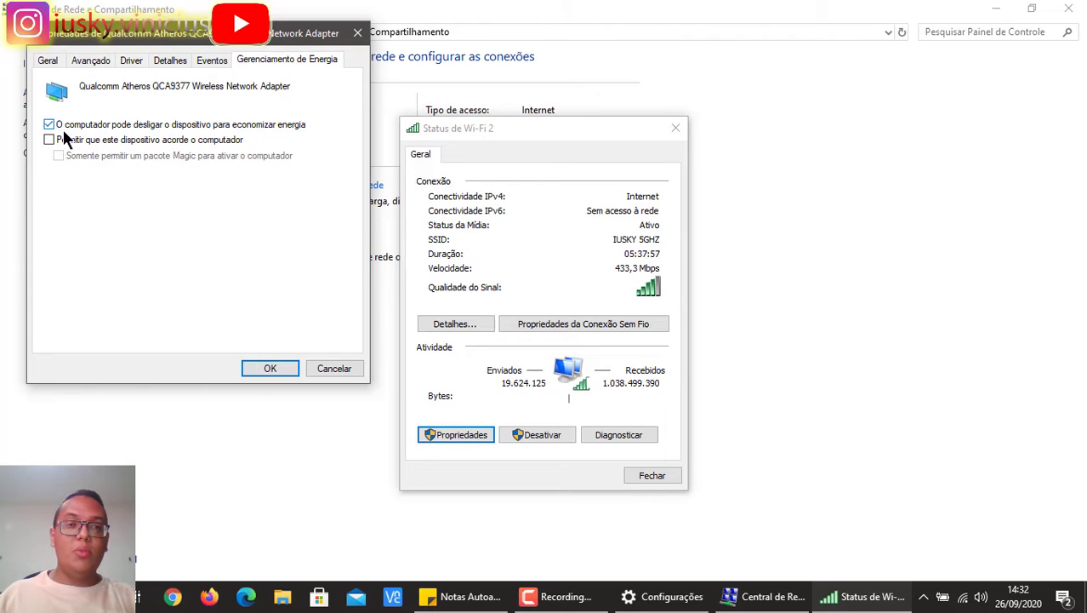
left_click(272, 126)
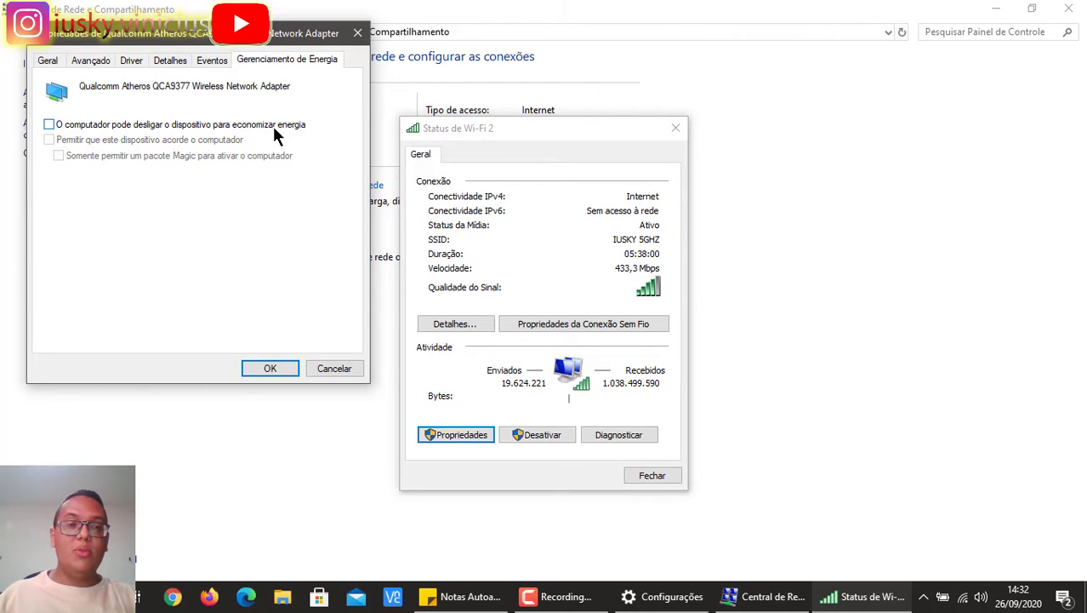
left_click(277, 371)
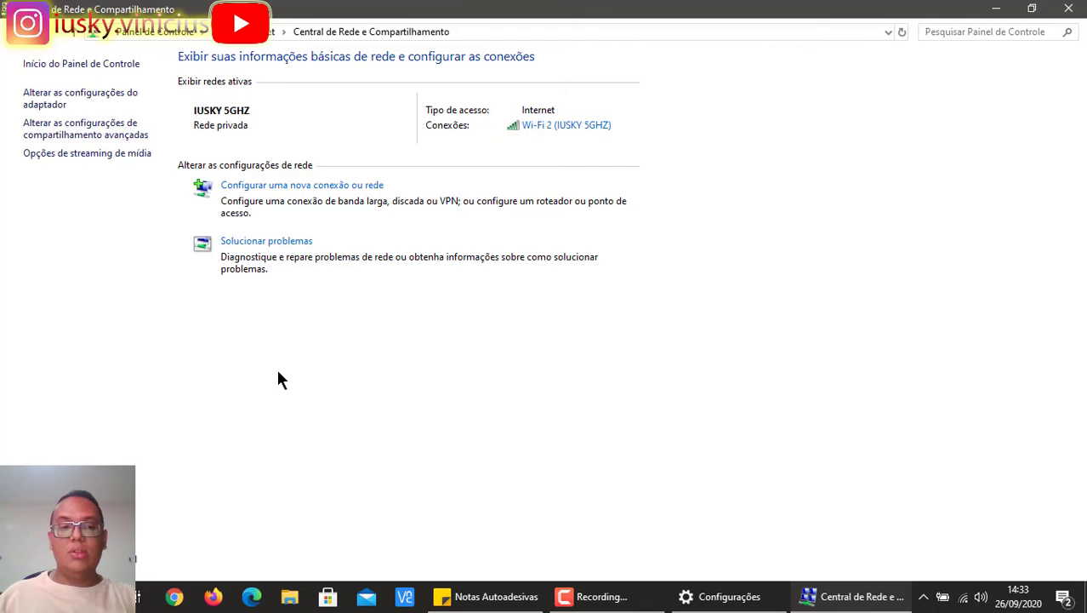
- Switch to Mozilla Firefox and load the address speedteste.net
left_click(212, 601)
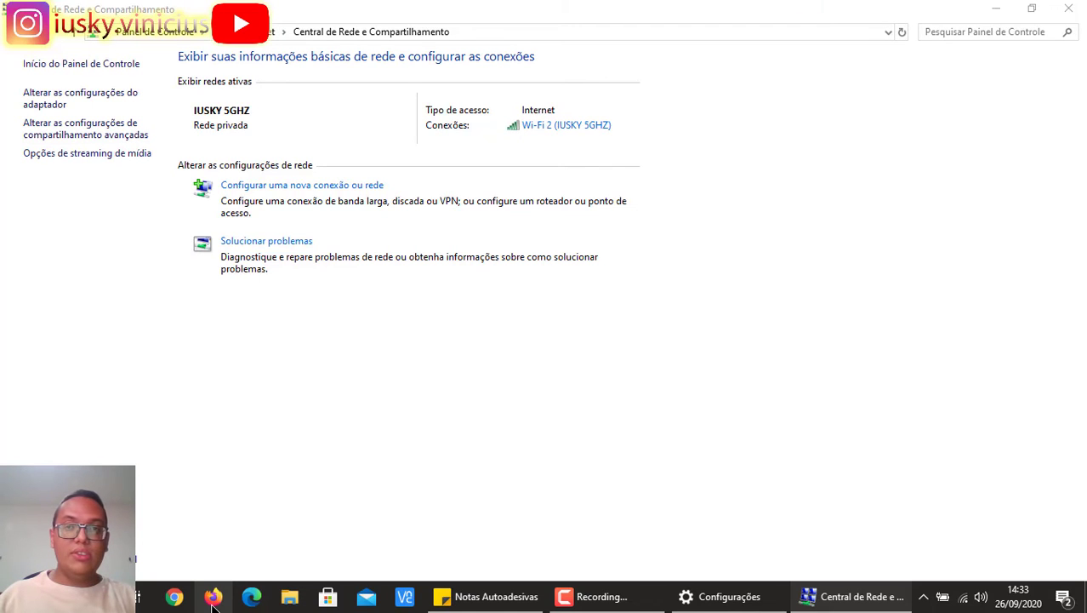
left_click(213, 598)
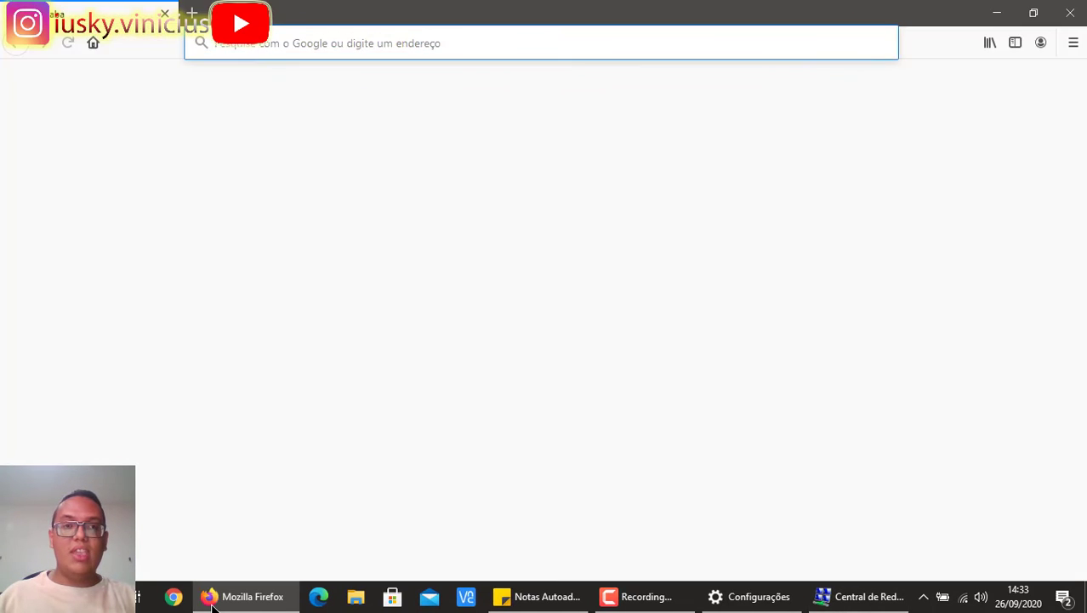
left_click(631, 49)
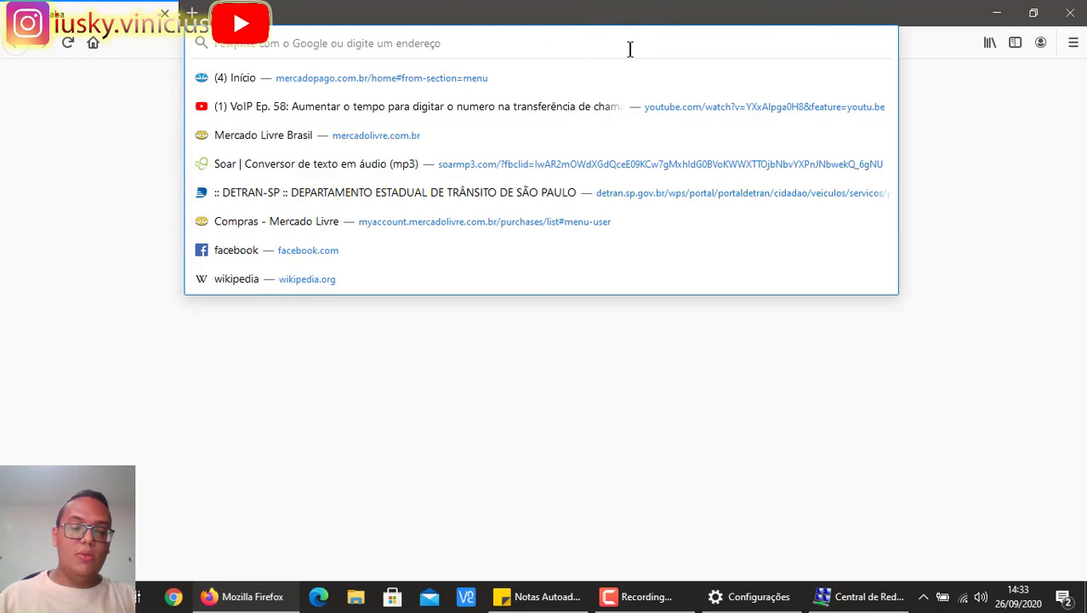
type("mi")
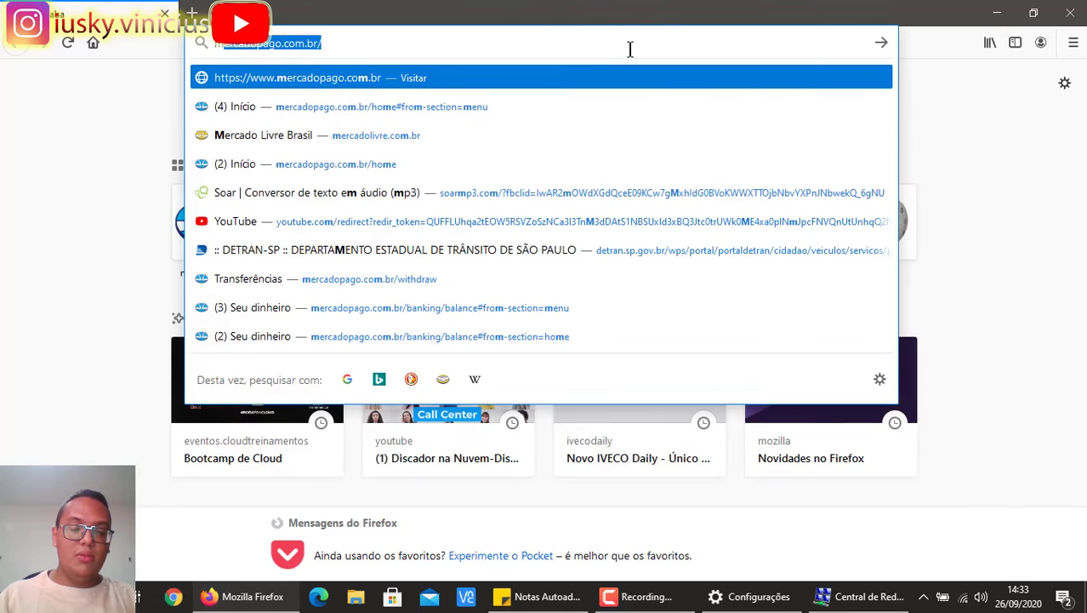
key("BackSpace")
key("BackSpace")
type("sp")
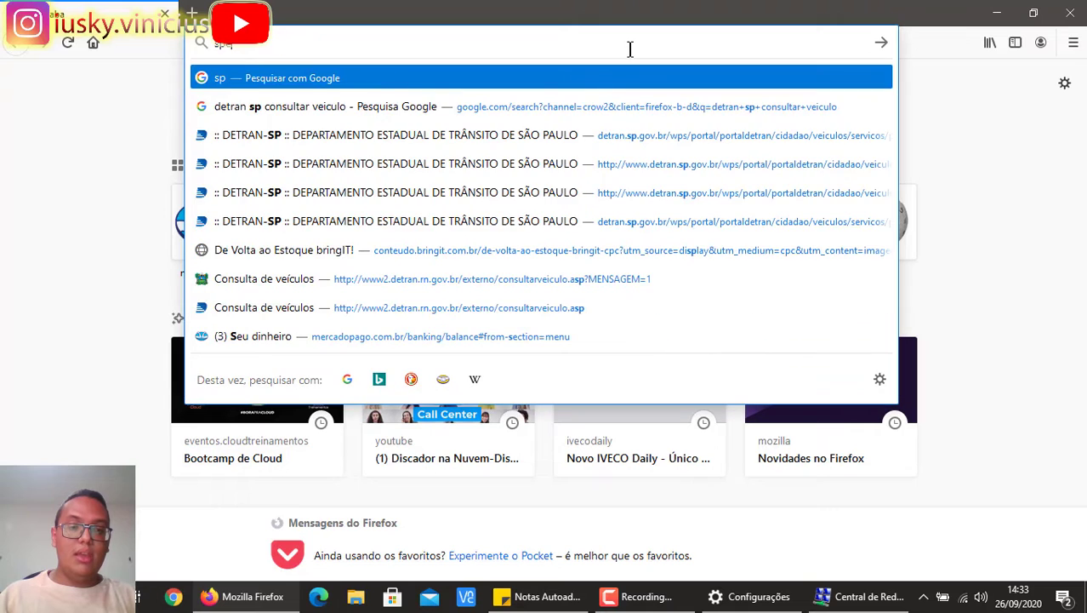
type("eedteste.net")
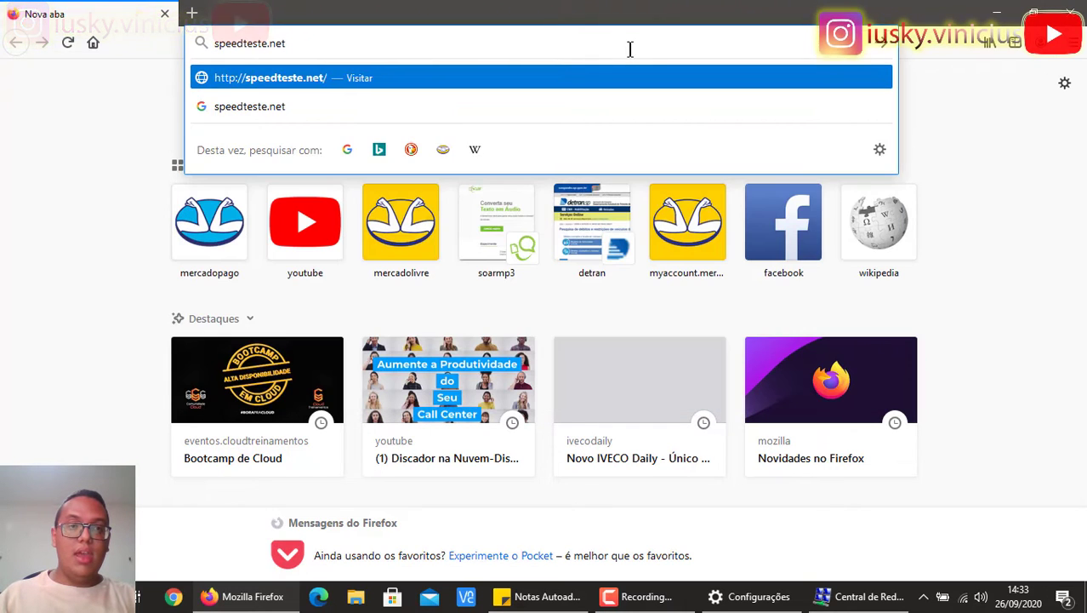
key("Return")
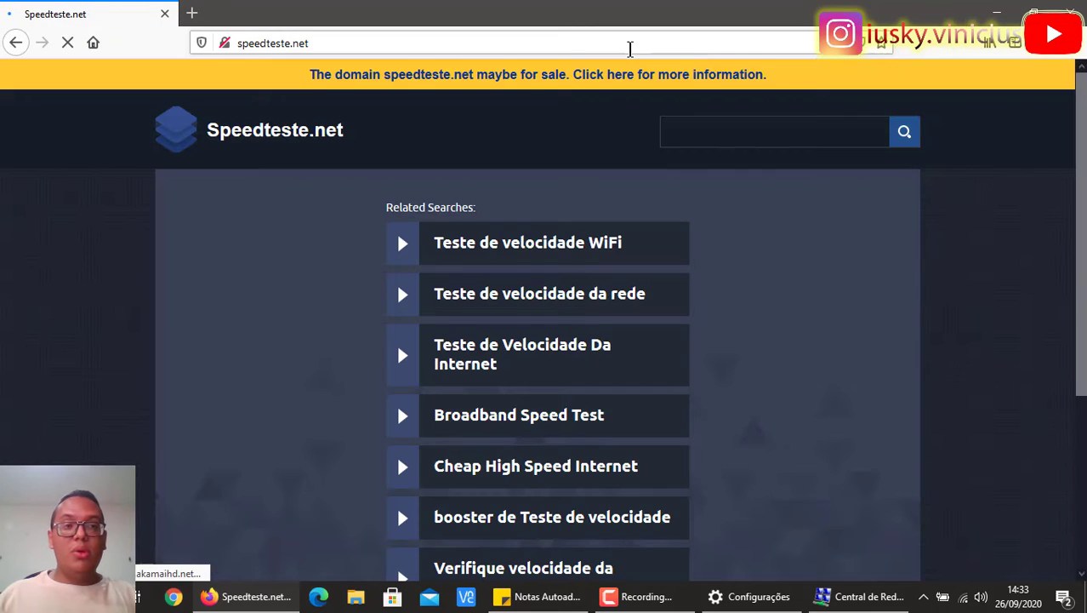
- Correct the address to speedtest.net, then start the site's connection speed test and dismiss the privacy policy notice
left_click(300, 45)
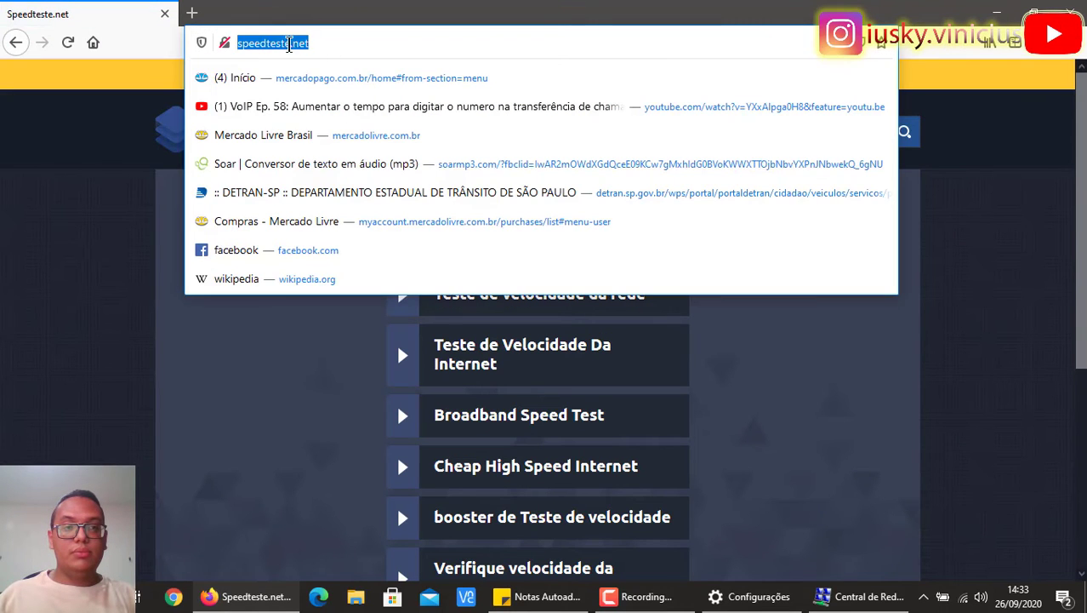
left_click(281, 43)
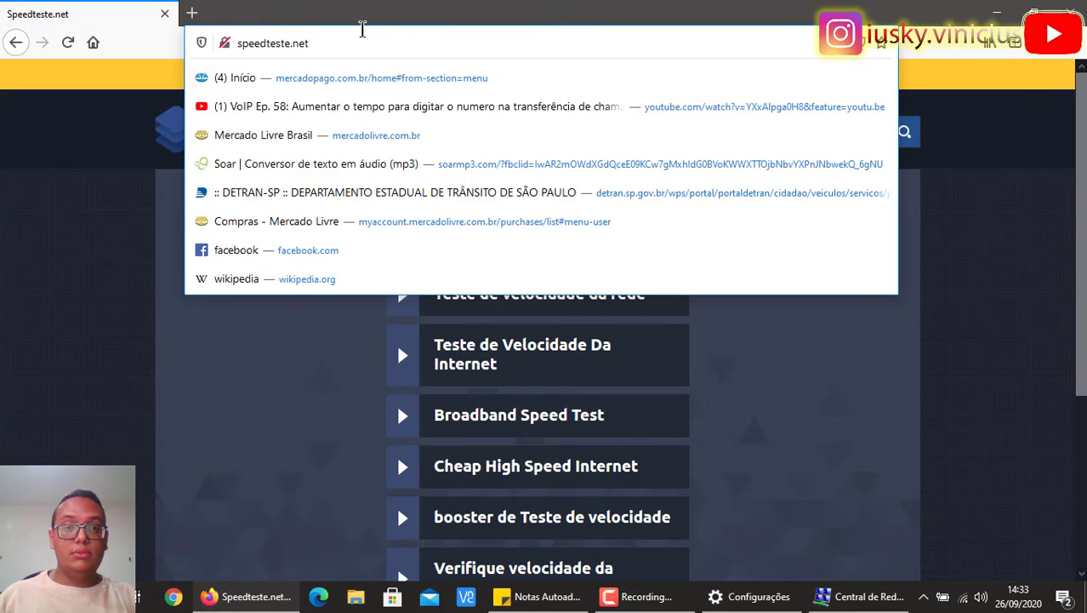
key("Delete")
key("Return")
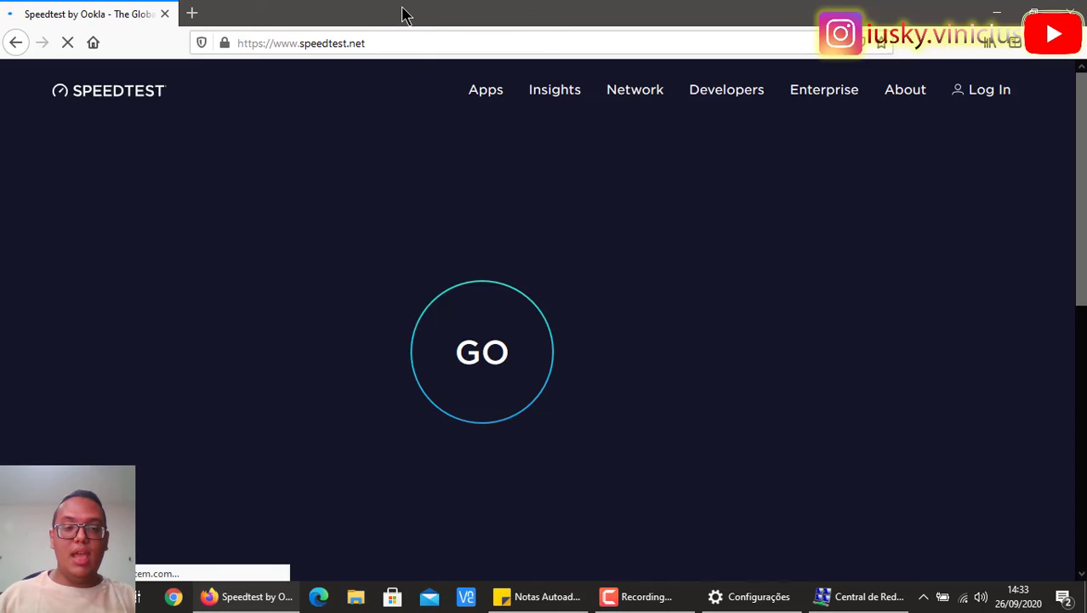
left_click(487, 342)
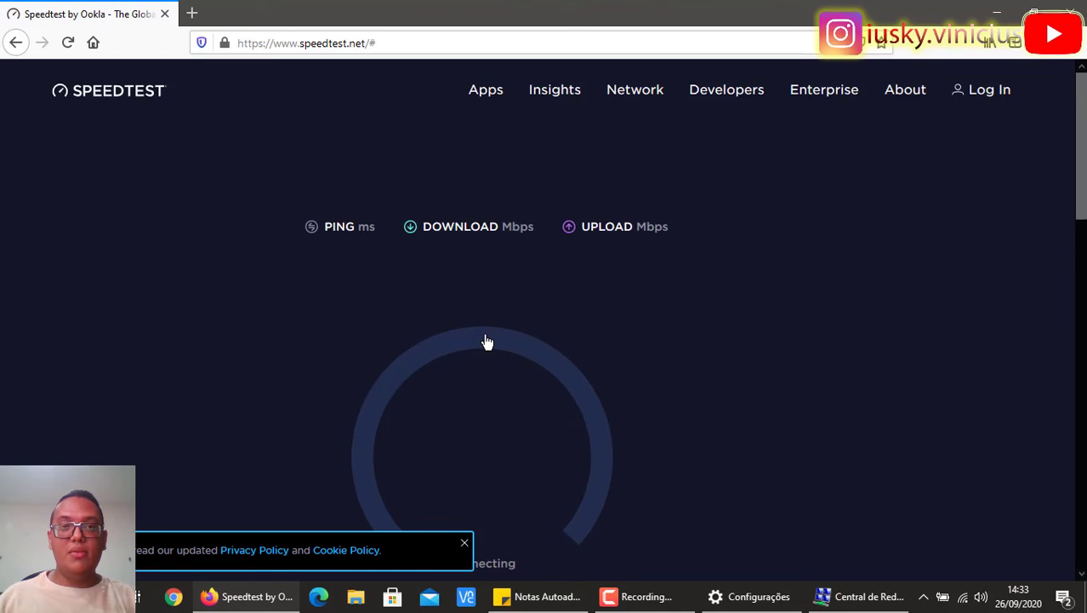
left_click(466, 544)
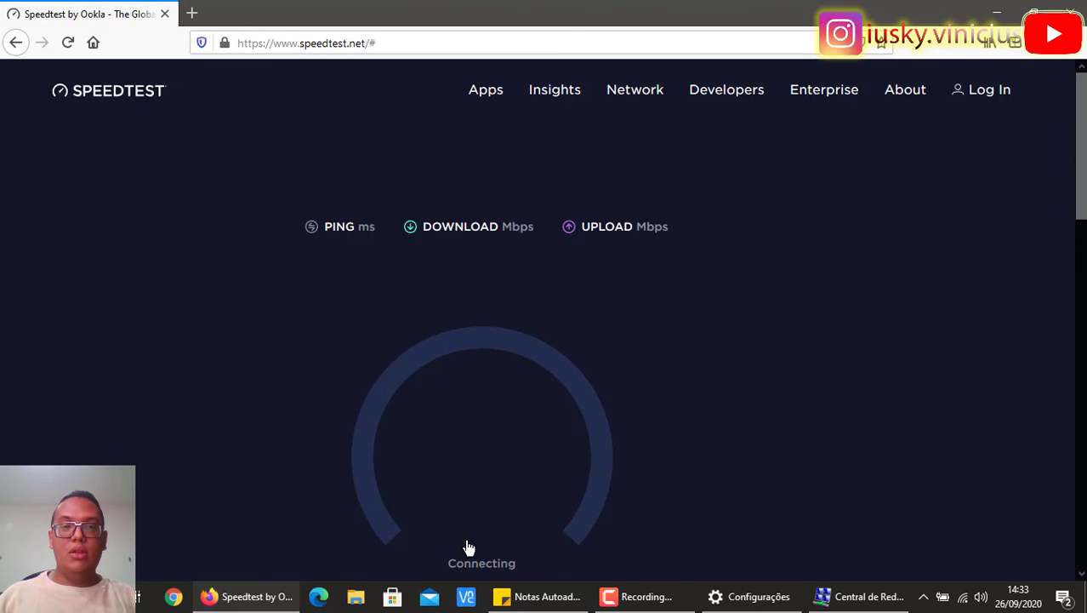